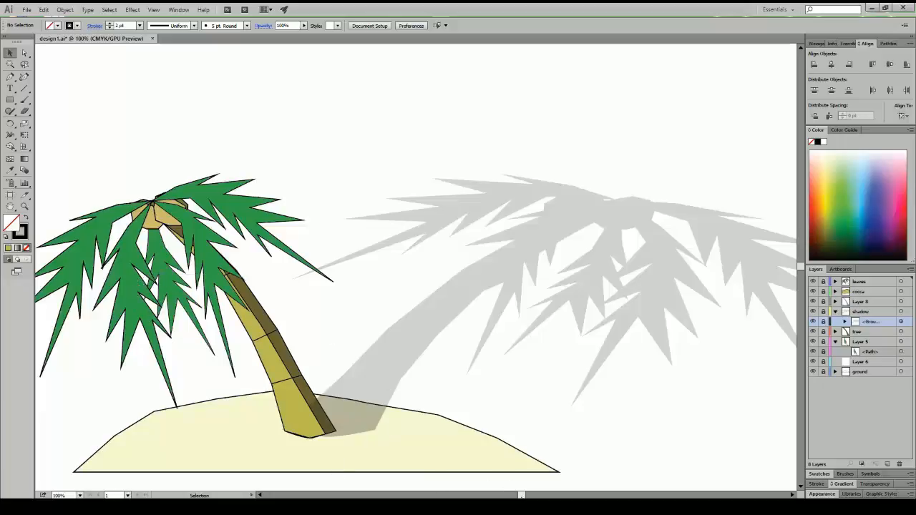
Add a new layer above the leaves layer and create an area text box reading "Tropical Vacations" over the palm shadow
mouse_move(523, 495)
left_mouse_down()
mouse_move(510, 495)
mouse_move(546, 496)
mouse_move(498, 495)
mouse_move(521, 495)
left_mouse_up()
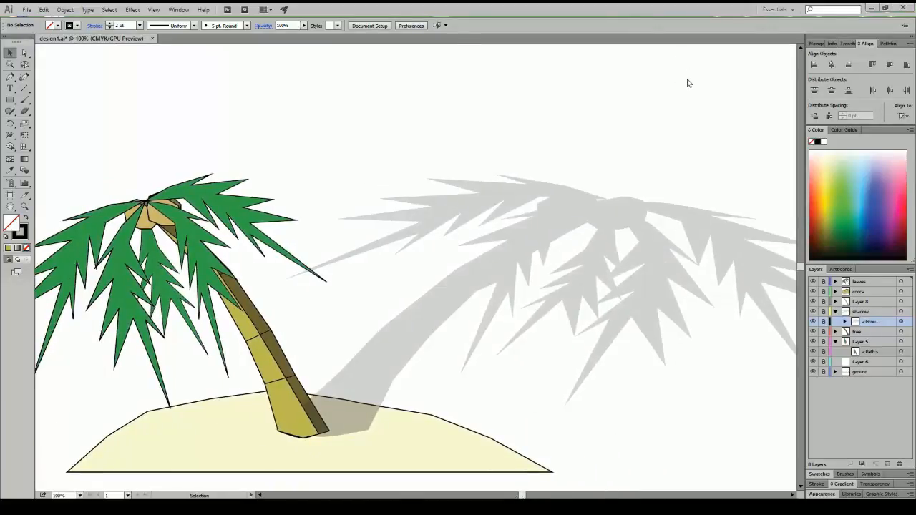
left_click(12, 91)
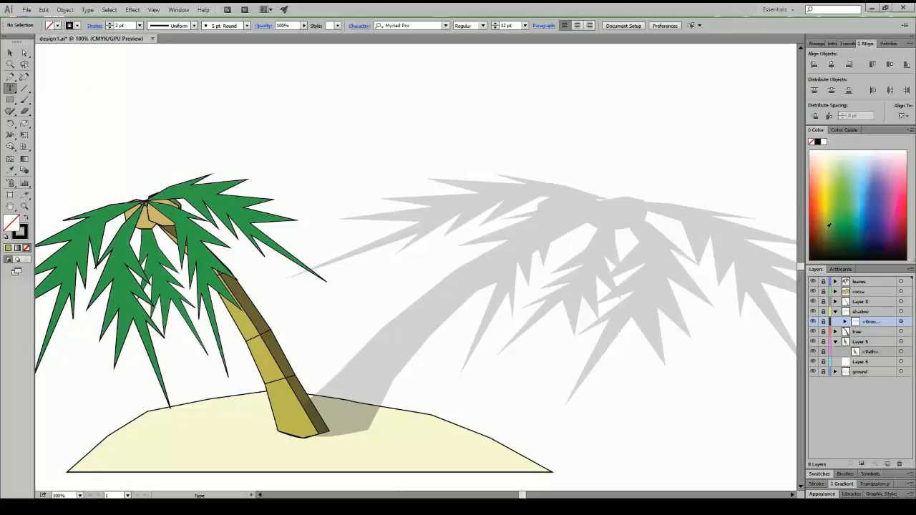
left_click(867, 282)
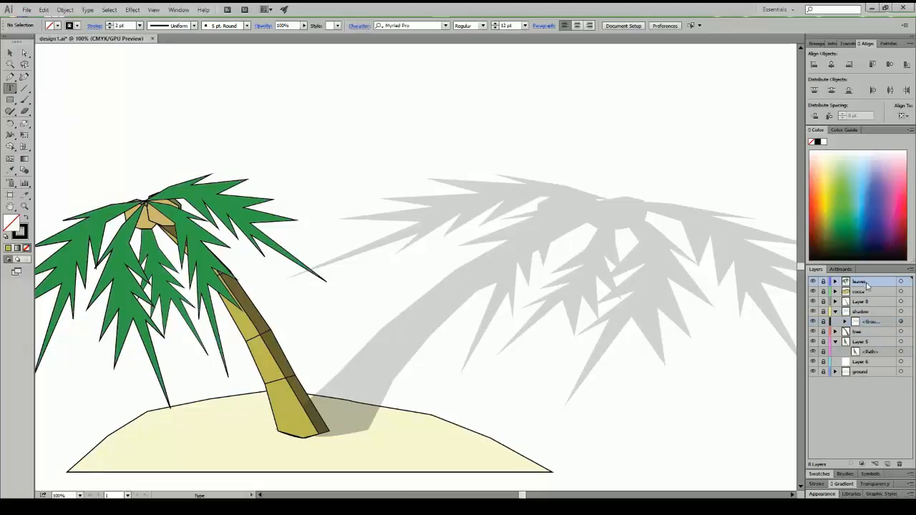
left_click(887, 464)
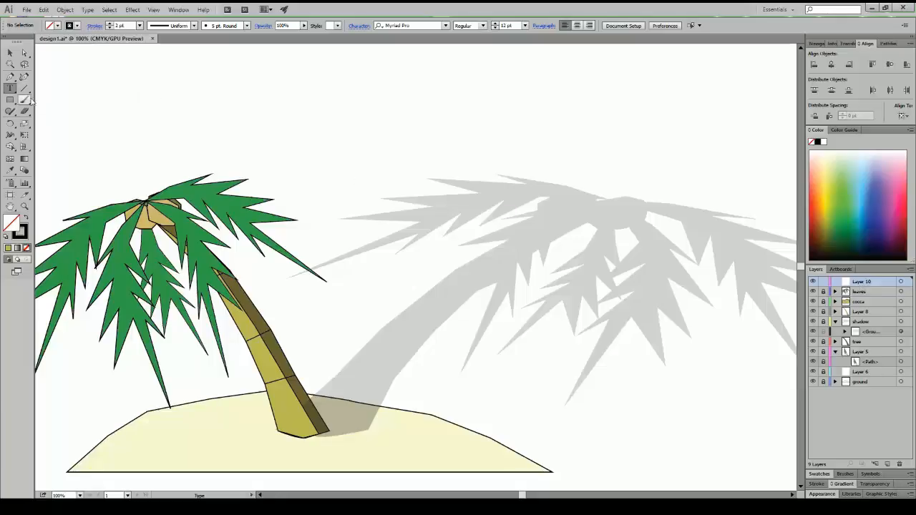
left_click_drag(313, 122, 787, 286)
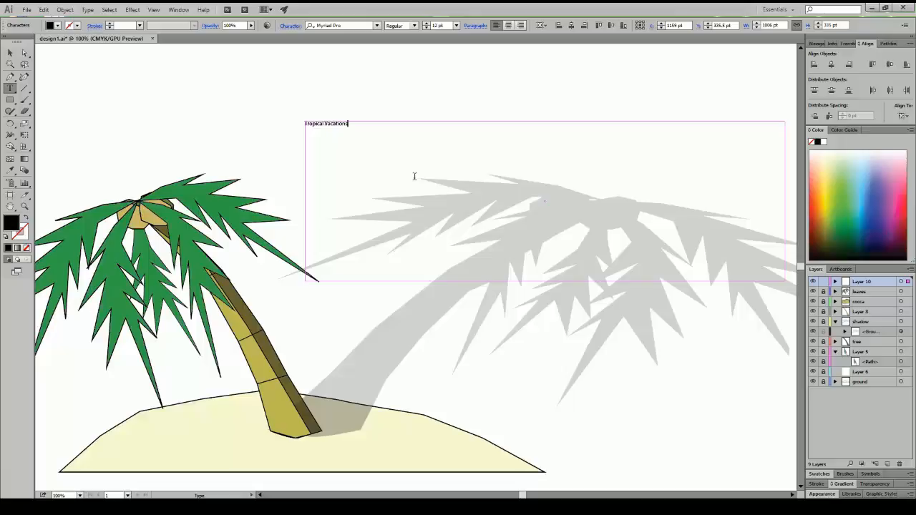
Enlarge the Tropical Vacations text, trying font sizes of 72, 172 and 140 pt before setting it to 130 pt
triple_click(327, 123)
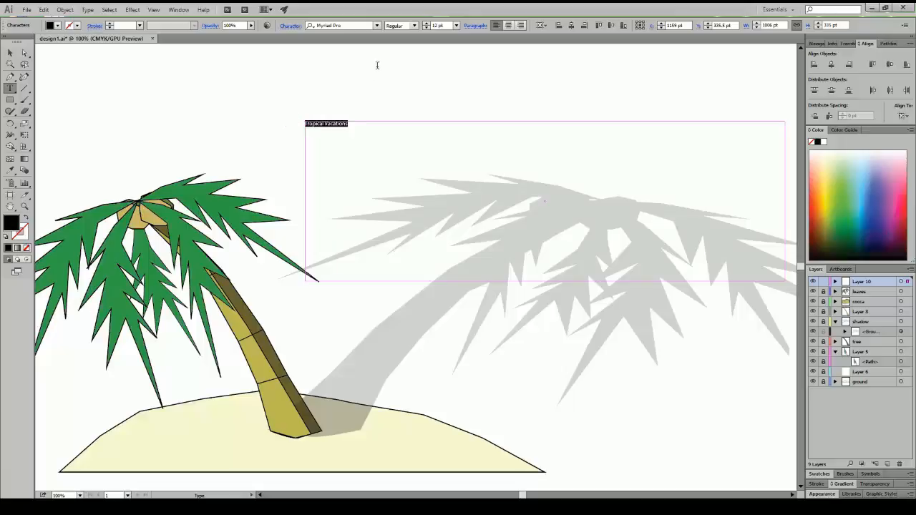
left_click(457, 26)
left_click(463, 199)
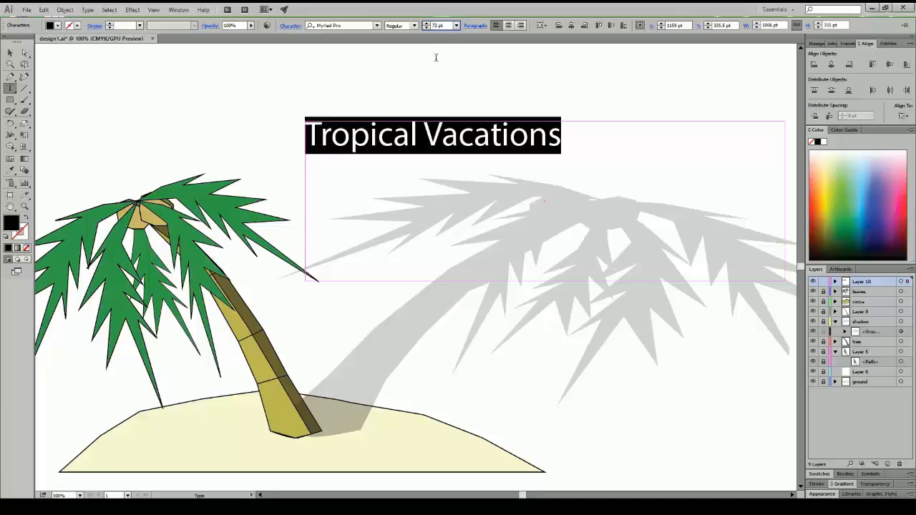
type("1")
key("Return")
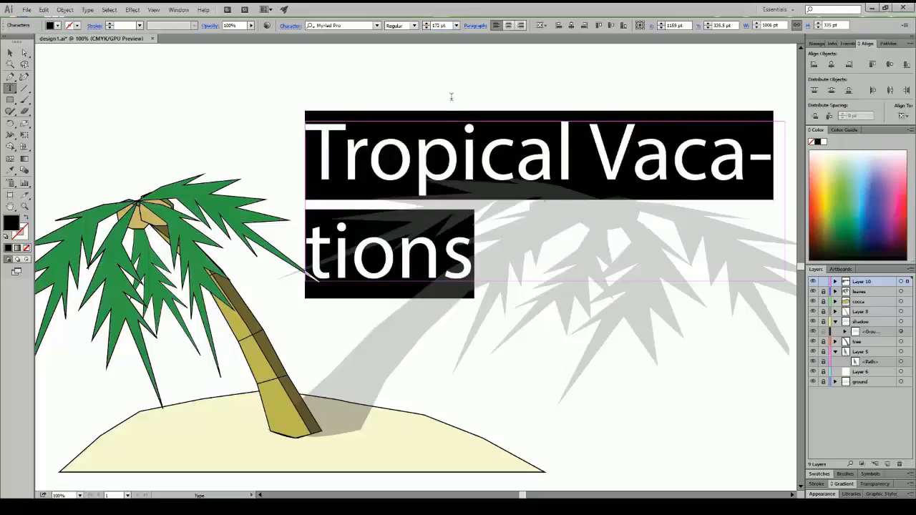
double_click(438, 25)
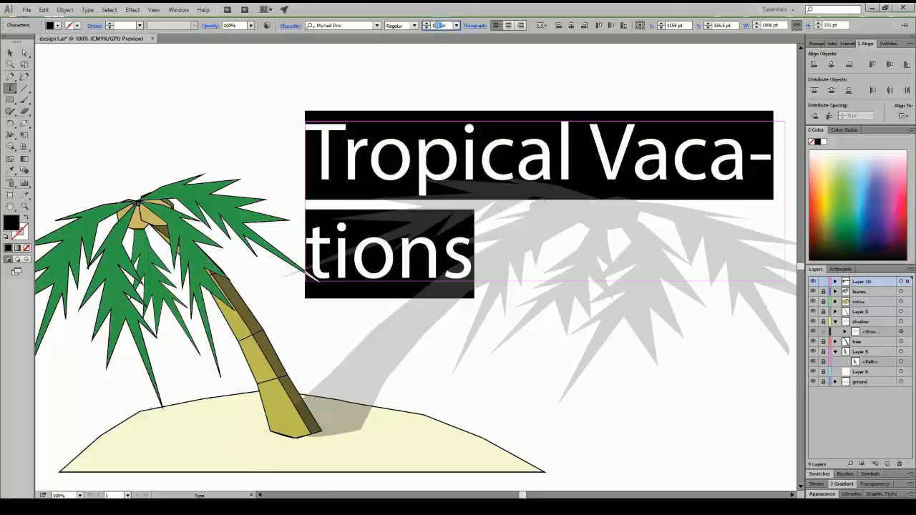
type("144")
key("Return")
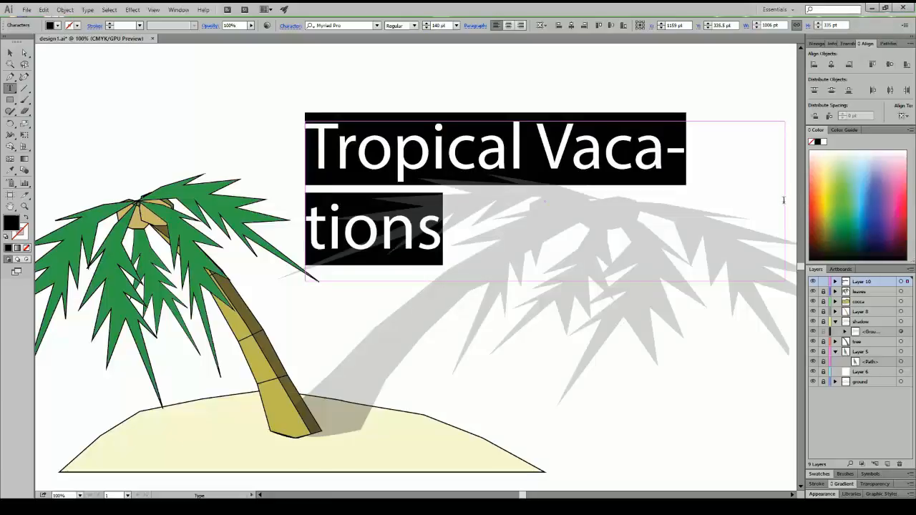
double_click(438, 25)
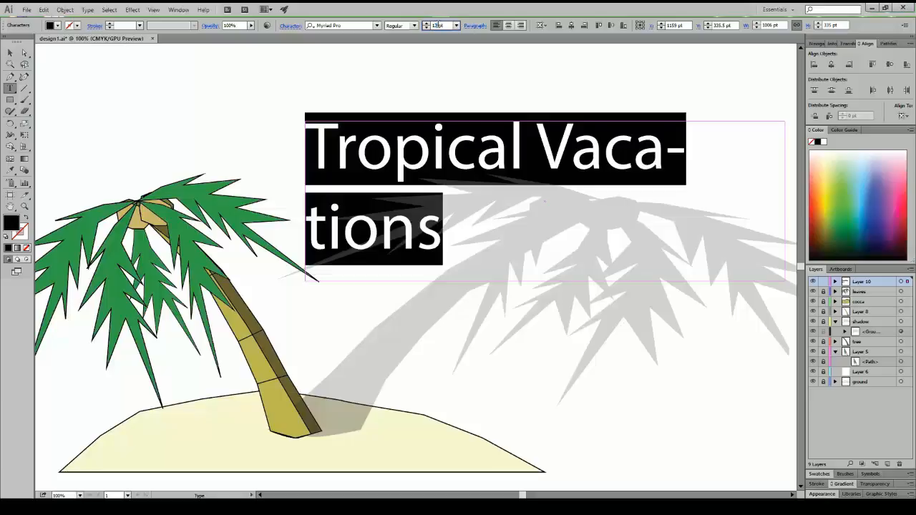
type("130")
key("Return")
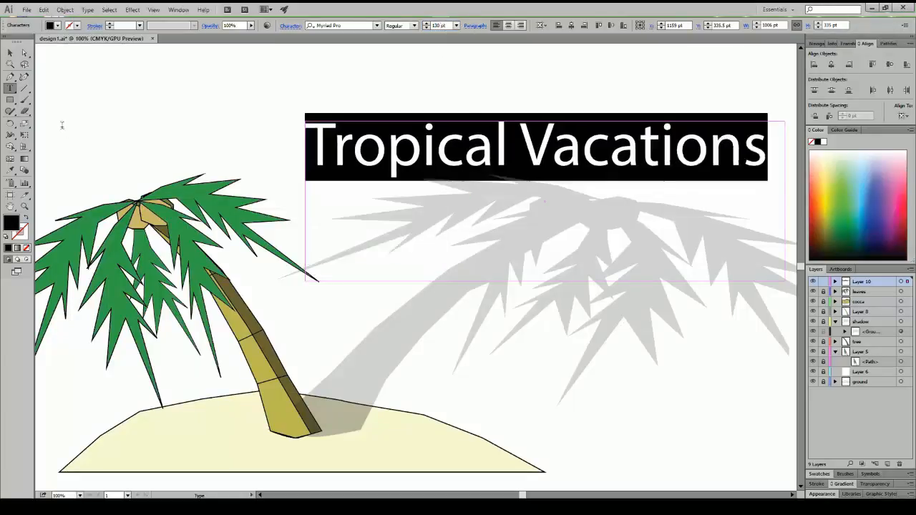
Move the text box down to the middle of the palm shadow and color the text blue
left_click(10, 52)
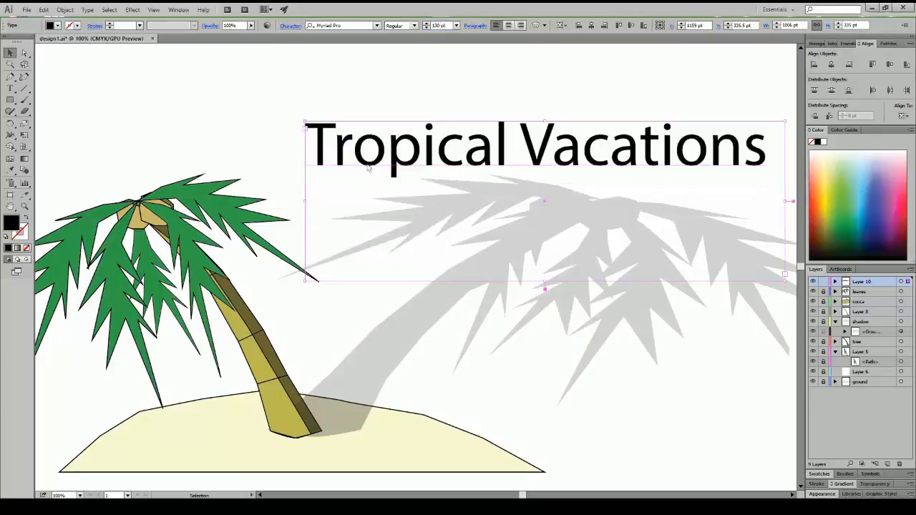
left_click_drag(368, 167, 351, 264)
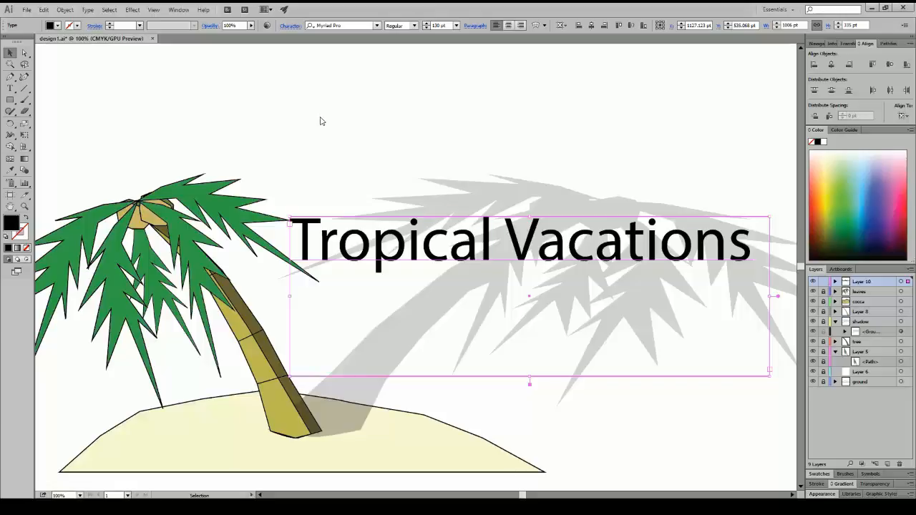
key("ctrl+z")
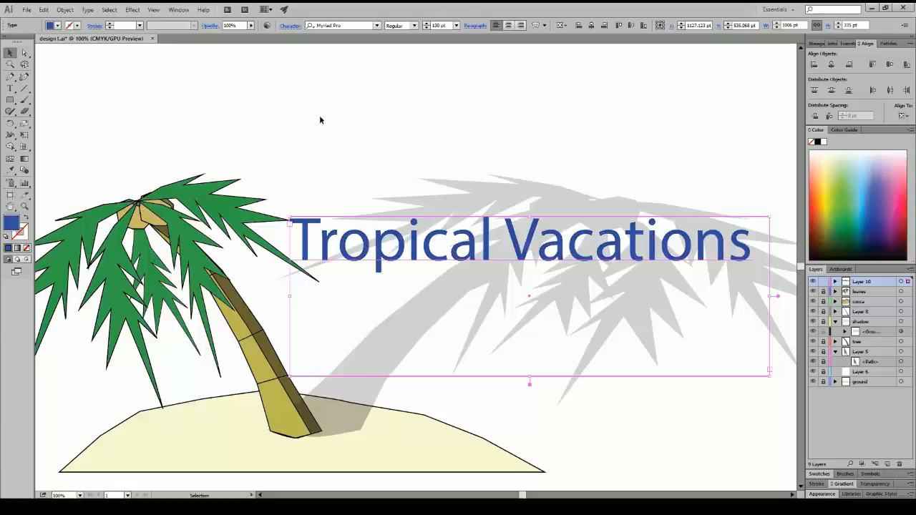
Break the text before "Vacations" so that each word stands on its own line
left_click(118, 83)
left_click(514, 243)
double_click(514, 243)
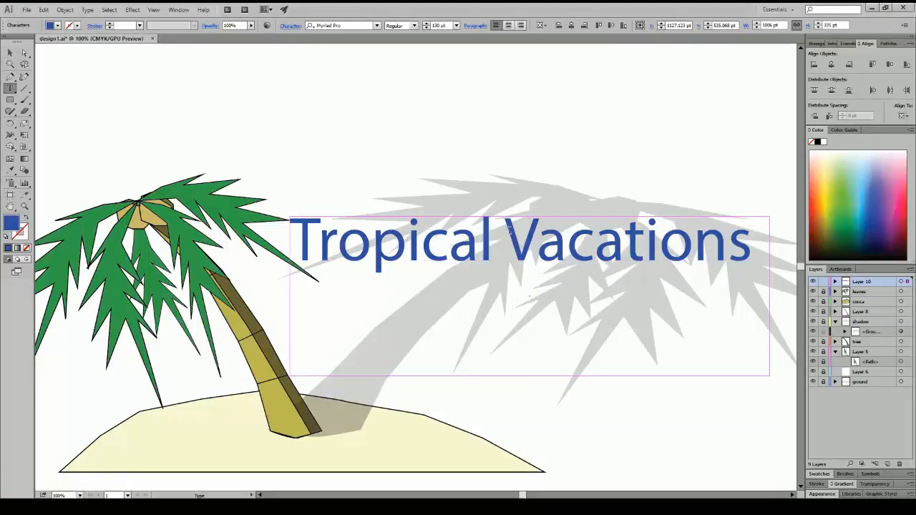
key("Return")
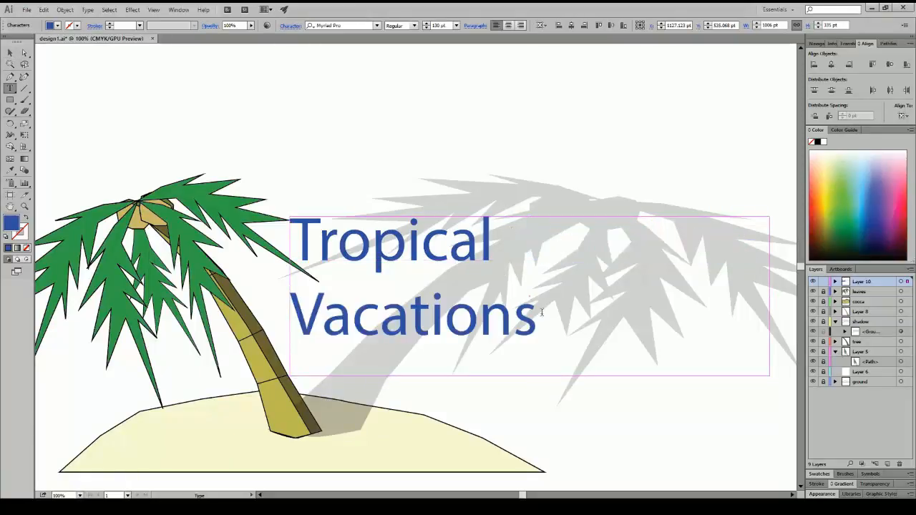
Set the font size of both text lines to 170 pt and change their font to MomsDiner
left_click_drag(541, 312, 360, 48)
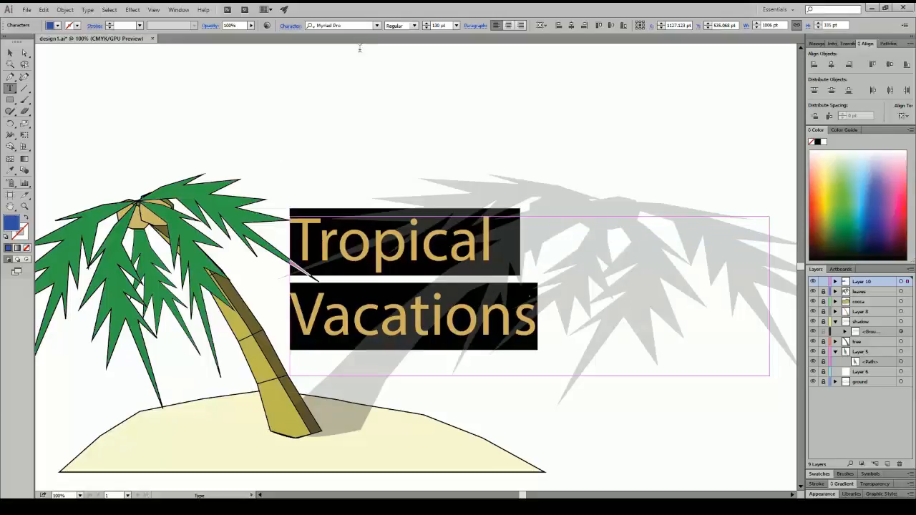
double_click(434, 25)
type("170")
key("Return")
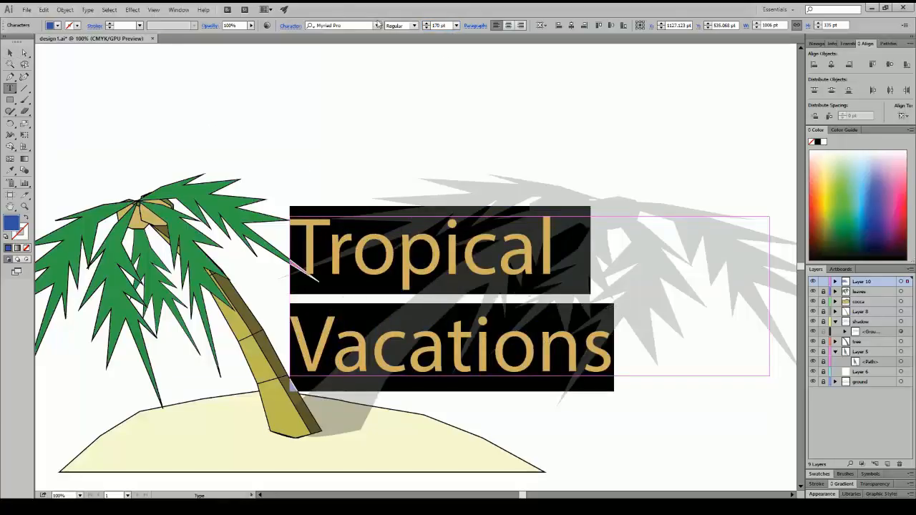
left_click(379, 27)
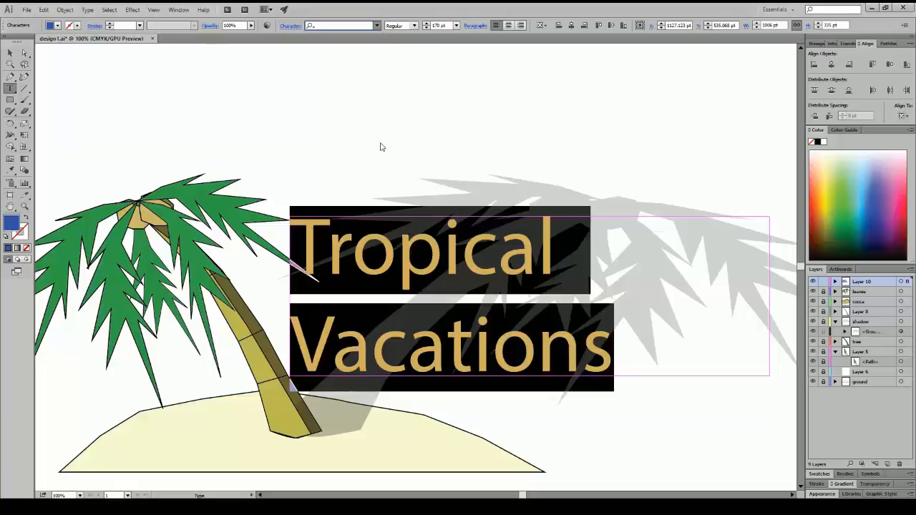
left_click(386, 65)
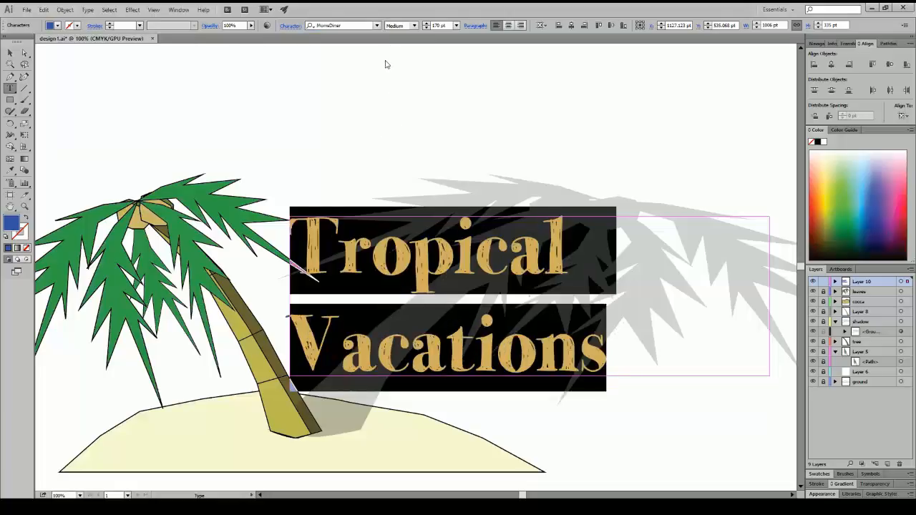
Move the two-line text to the right, clear of the palm leaves, and deselect it
left_click(10, 53)
left_click(266, 152)
left_click_drag(357, 264, 392, 260)
left_click(342, 158)
left_click(360, 156)
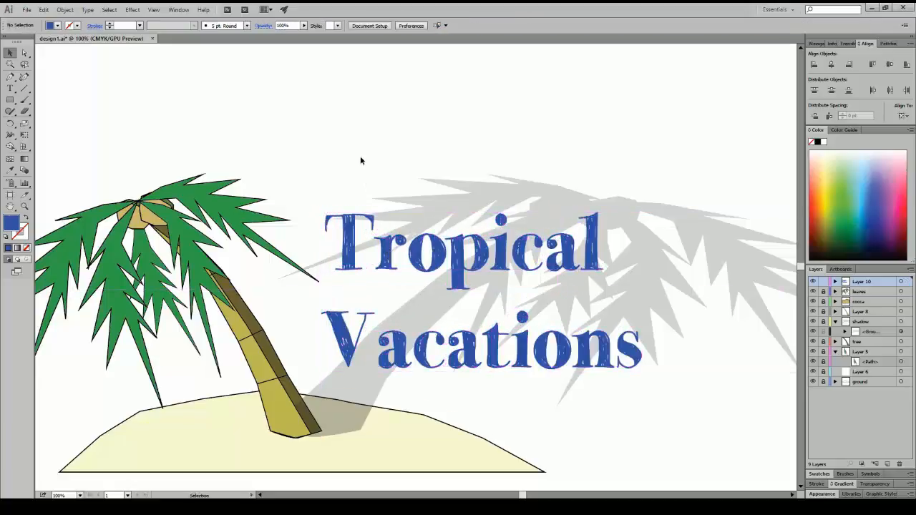
Fine-tune the two-line text's position beside the palm tree with small moves
left_click_drag(394, 345, 385, 345)
left_click(403, 168)
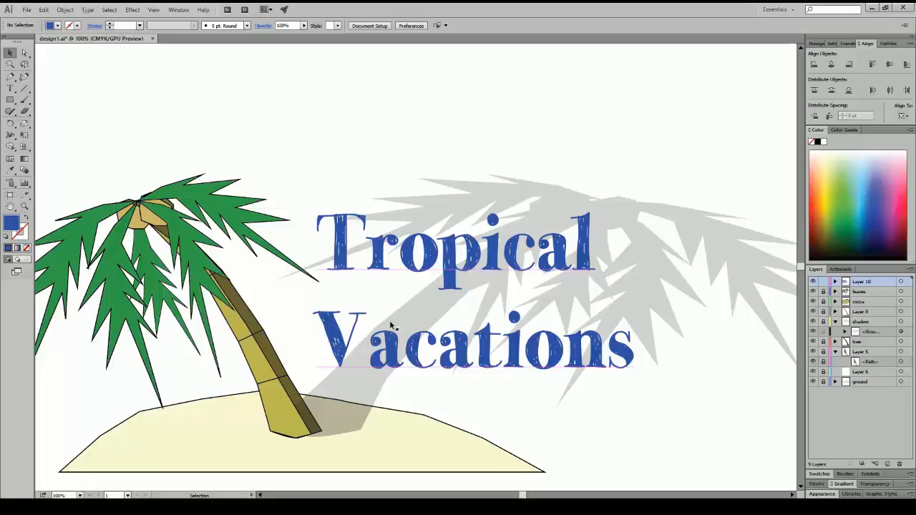
left_click(342, 345)
left_click_drag(342, 345, 340, 341)
left_click(288, 152)
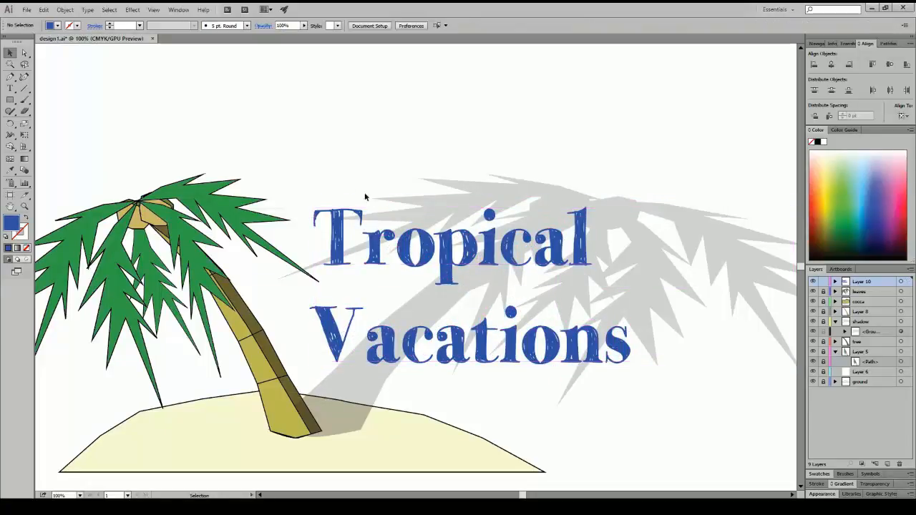
left_click_drag(425, 240, 435, 247)
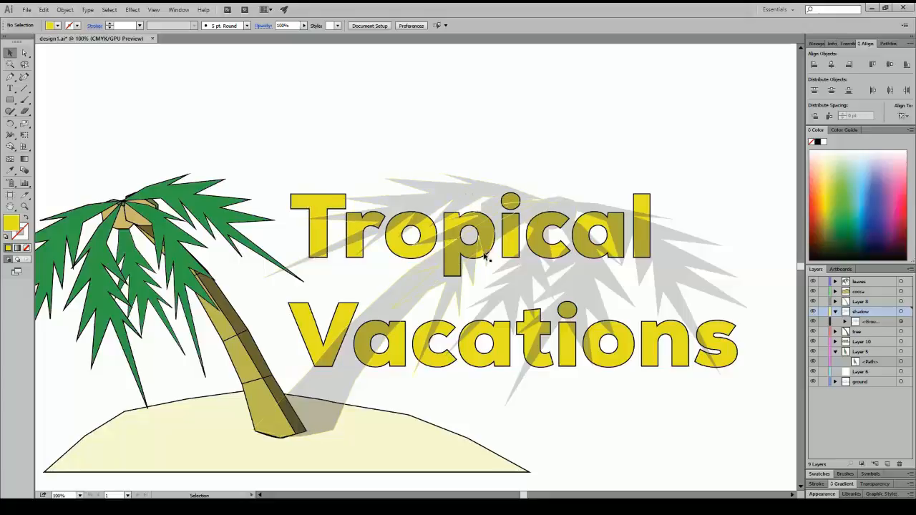
Select the yellow Tropical Vacations text and shift it very slightly to the left
left_click(326, 234)
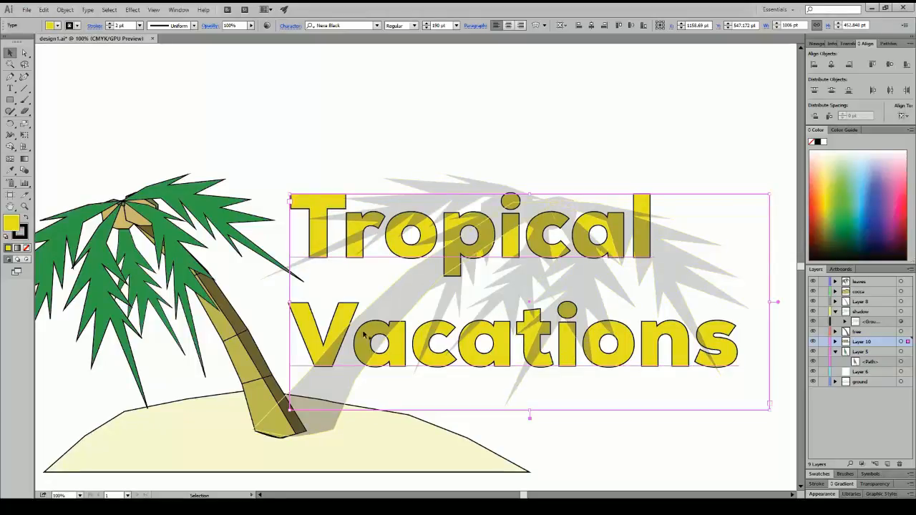
left_click_drag(349, 319, 347, 319)
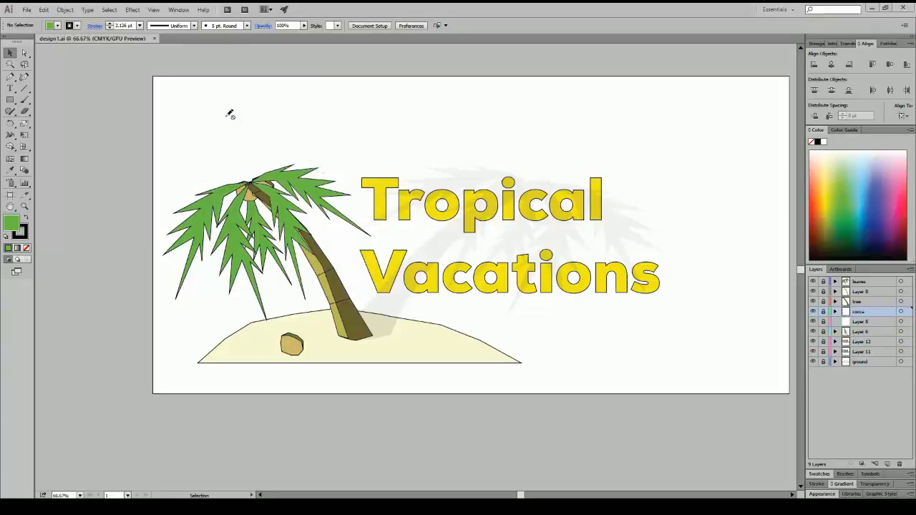
Draw a small triangular opening inside the letter R of TROPICAL with the Pen tool
left_click(15, 76)
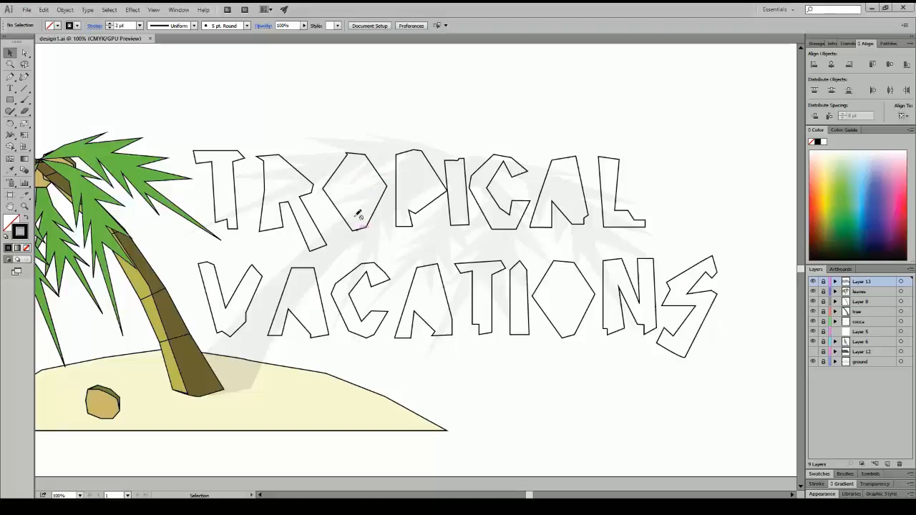
left_click(10, 76)
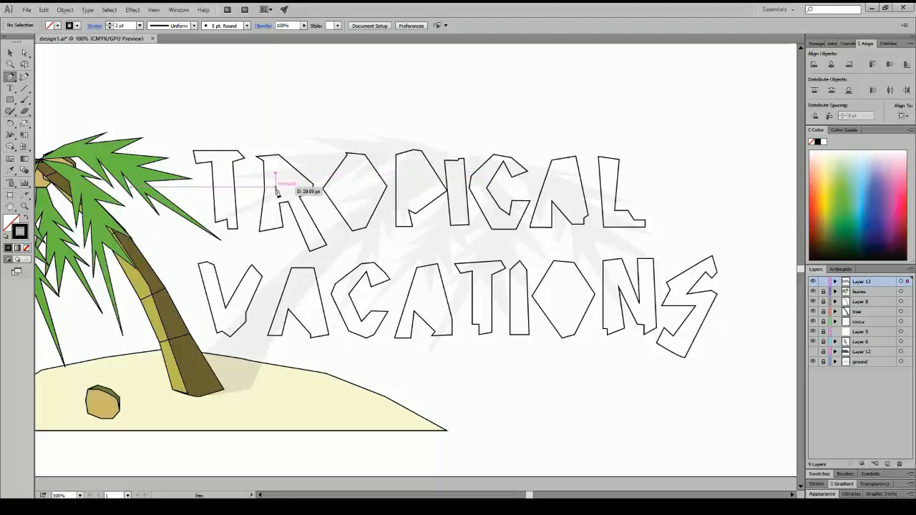
left_click_drag(276, 175, 284, 180)
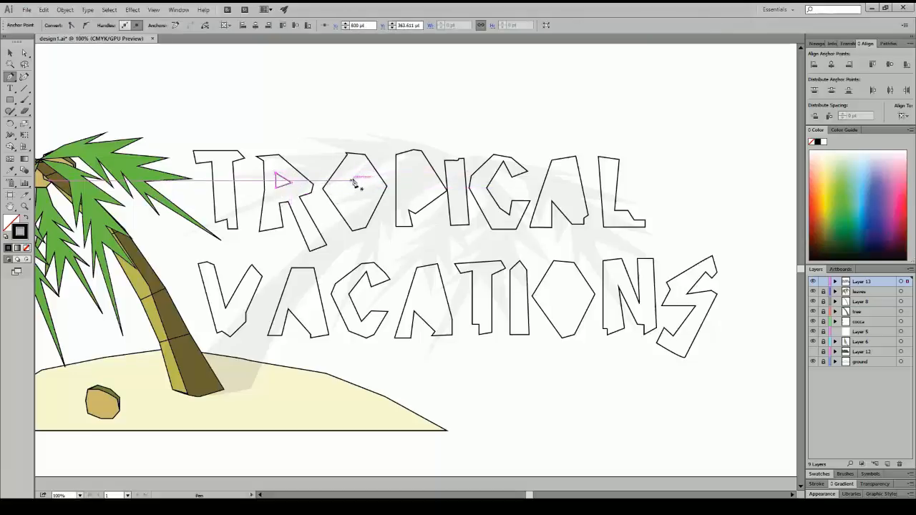
Draw a closed diamond-shaped opening inside the letter O of TROPICAL with the Pen tool
left_click_drag(353, 182, 355, 210)
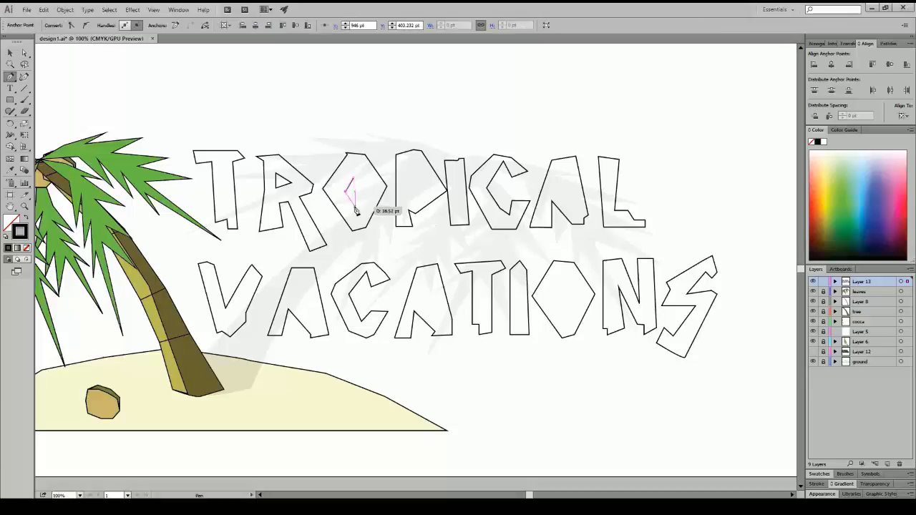
left_click(354, 206)
left_click(367, 188)
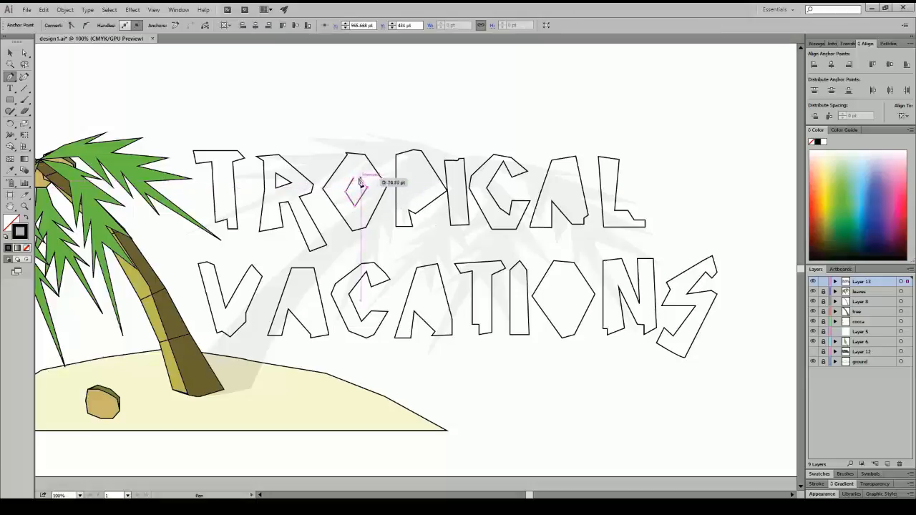
left_click(354, 178)
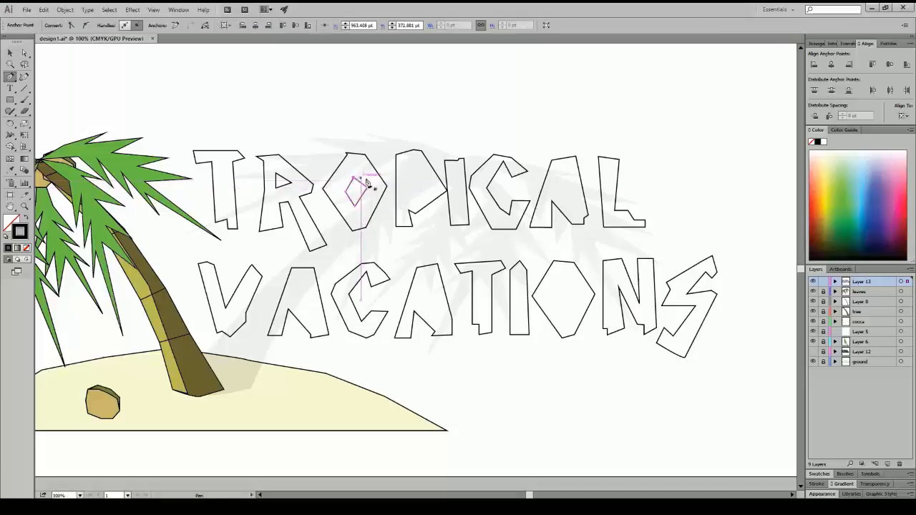
Draw a closed triangular opening inside the upper part of the letter P of TROPICAL with the Pen tool
left_click(410, 173)
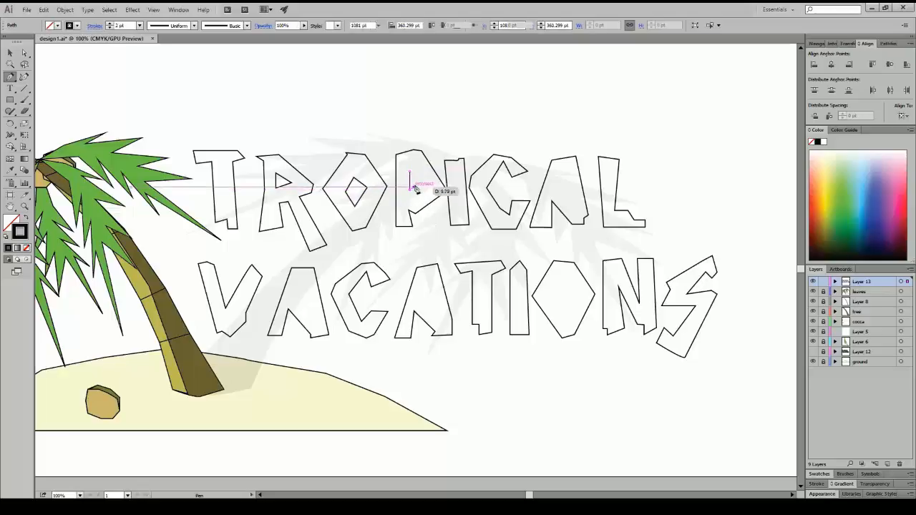
left_click(409, 189)
left_click(424, 180)
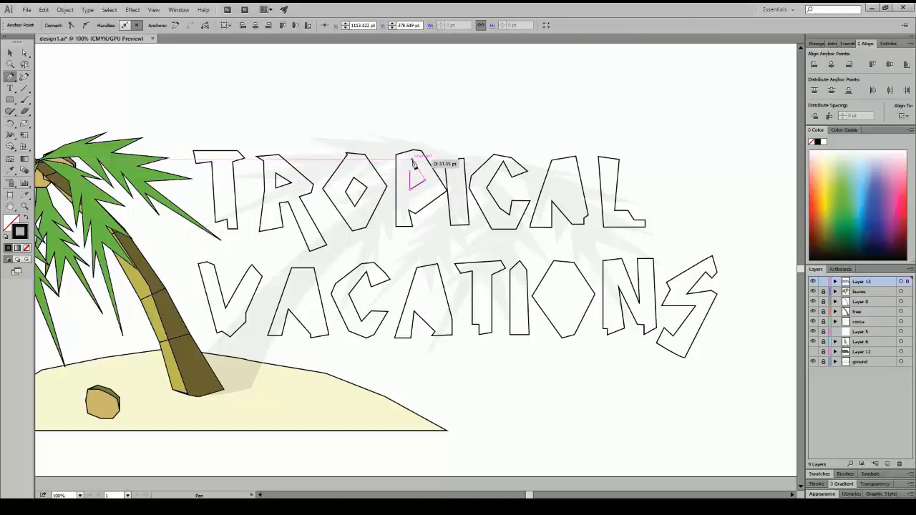
left_click(411, 162)
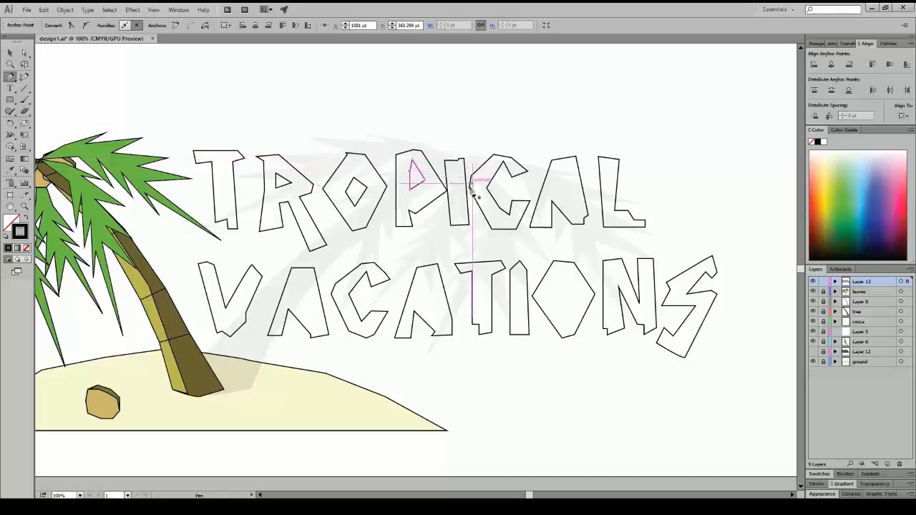
Draw a closed four-sided opening, narrower at its top, inside the letter A of TROPICAL
left_click(561, 173)
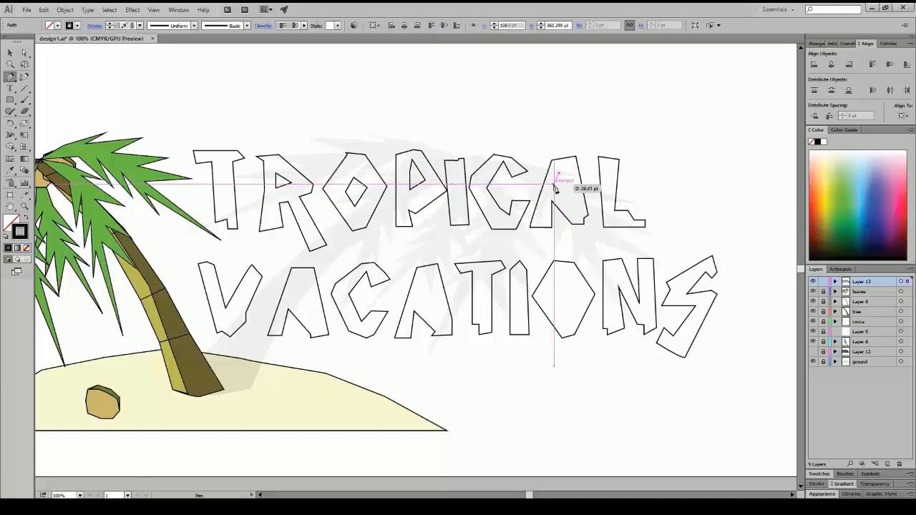
left_click(572, 187)
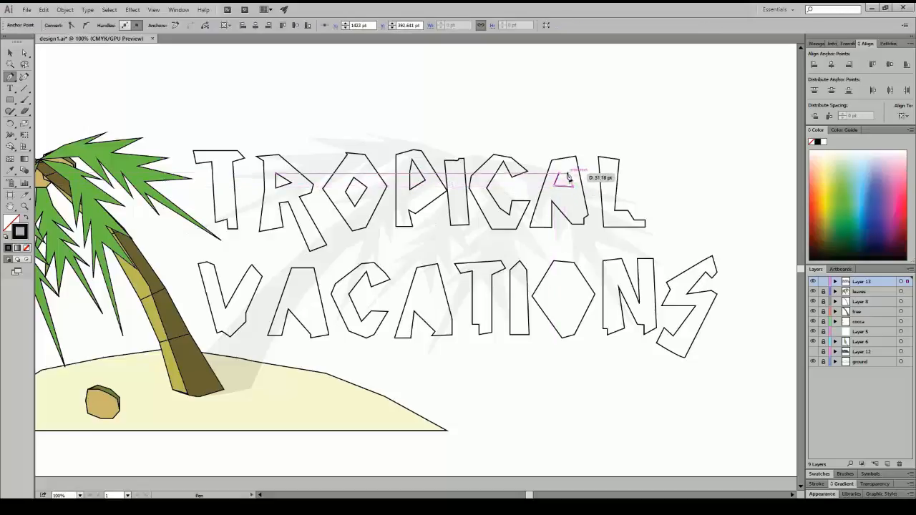
left_click(568, 169)
left_click(559, 174)
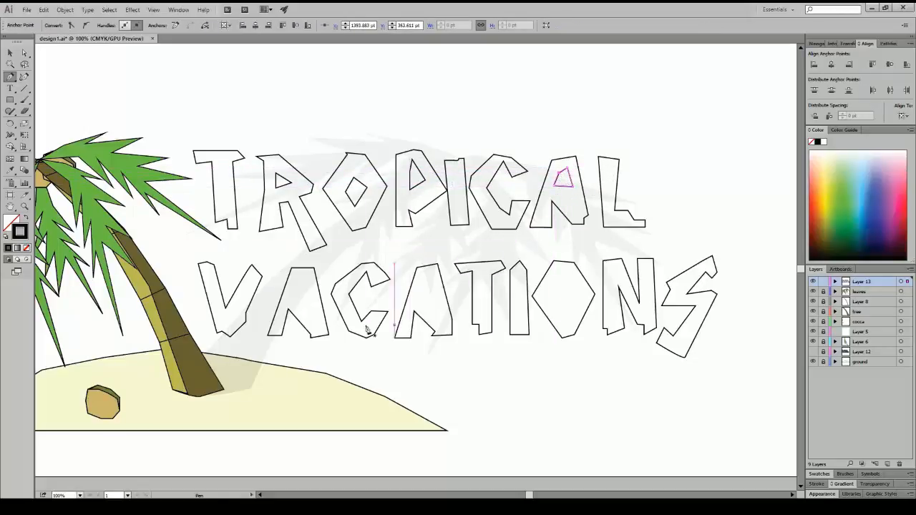
Draw a closed triangular opening inside each of the two A letters of VACATIONS with the Pen tool
left_click_drag(298, 284, 311, 301)
left_click(313, 297)
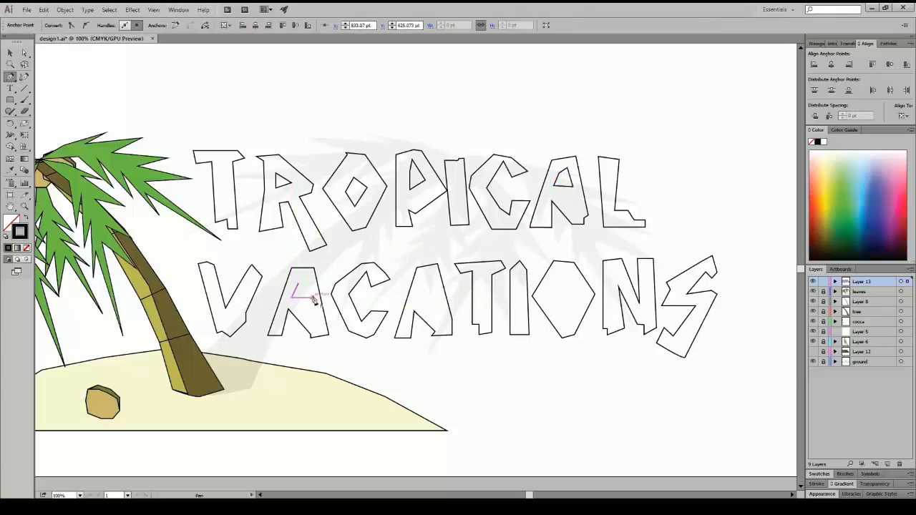
left_click(299, 284)
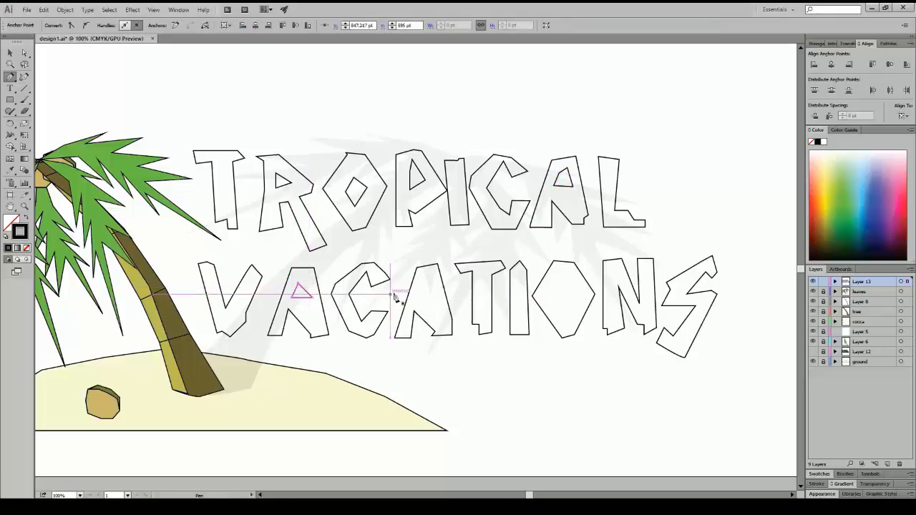
left_click_drag(424, 284, 438, 306)
left_click(437, 301)
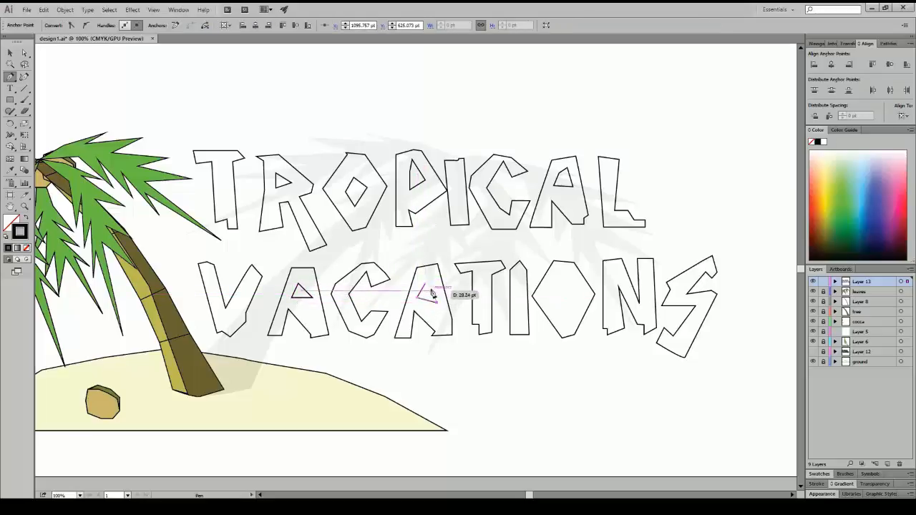
left_click(424, 284)
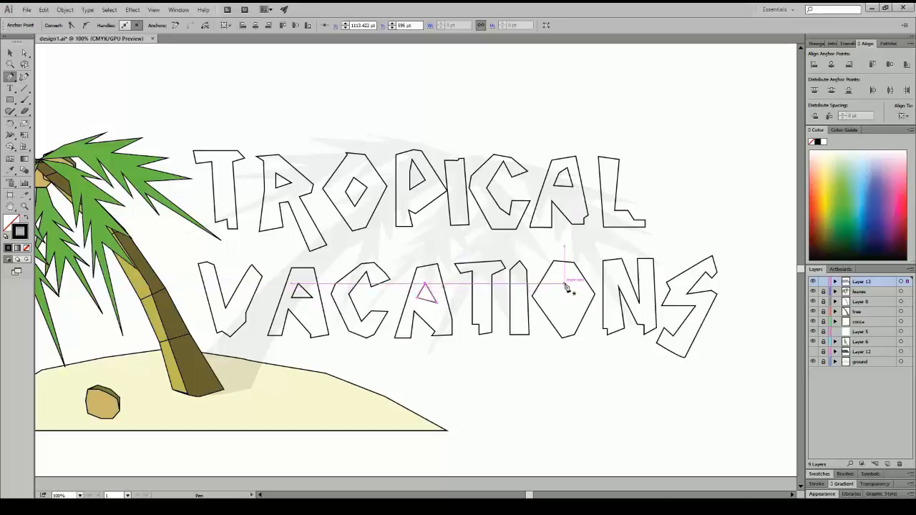
Draw a closed diamond-shaped opening in the middle of the letter O of VACATIONS
left_click_drag(556, 297, 556, 304)
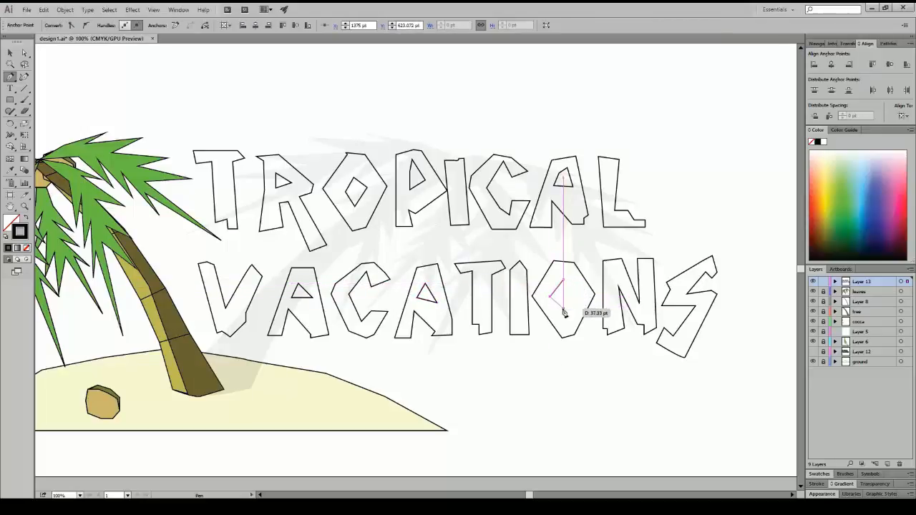
left_click(564, 313)
left_click(578, 296)
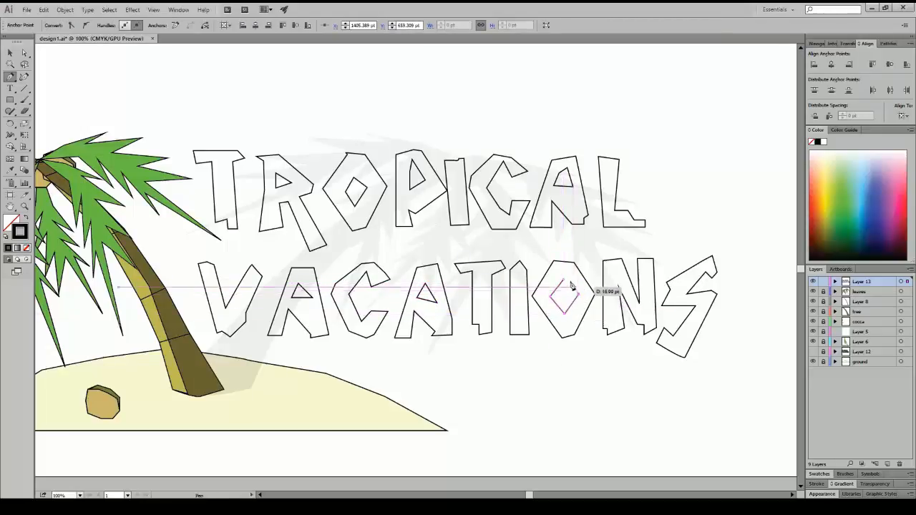
left_click(564, 280)
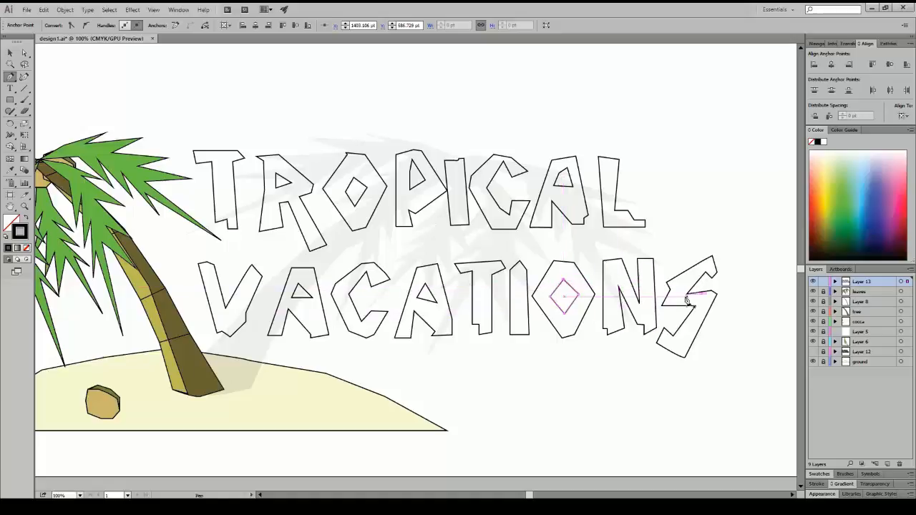
Select all seven inner openings of the letters R, O, P and A in both words and fill them with black
left_click(11, 54)
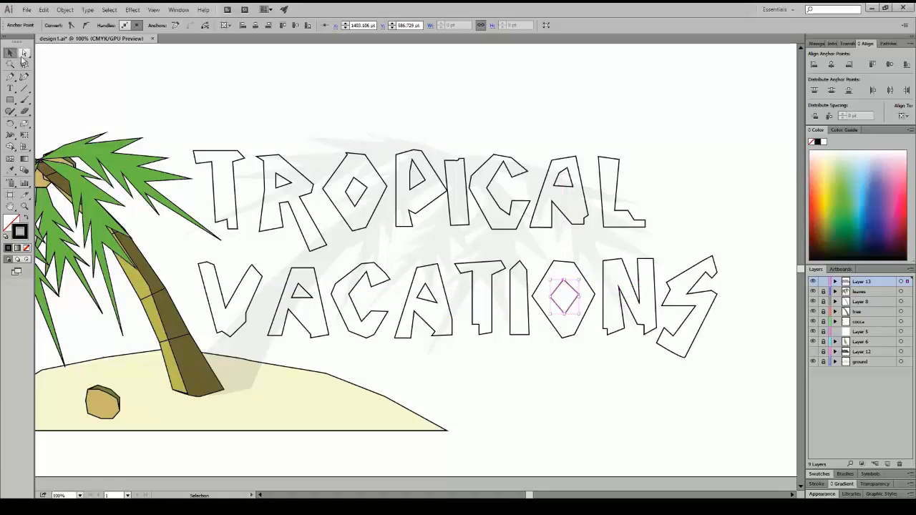
left_click(277, 186)
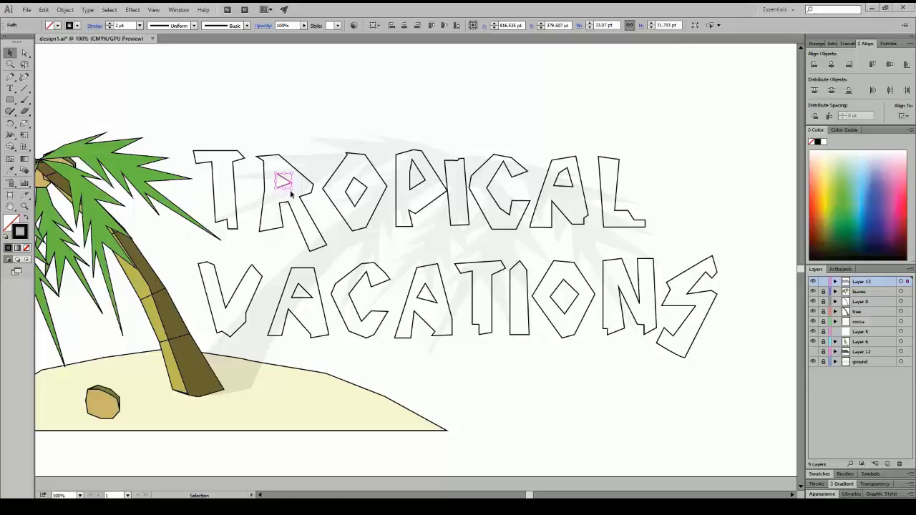
left_click(309, 291, "shift")
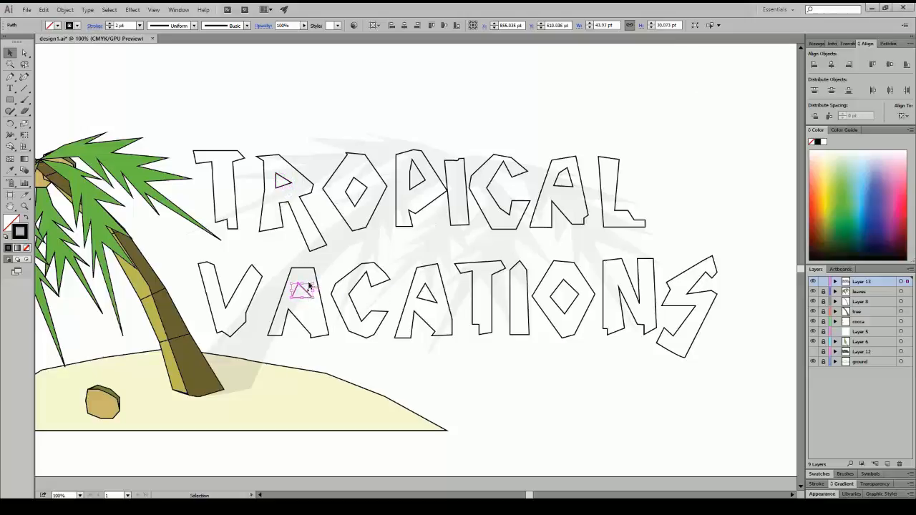
left_click(414, 178, "shift")
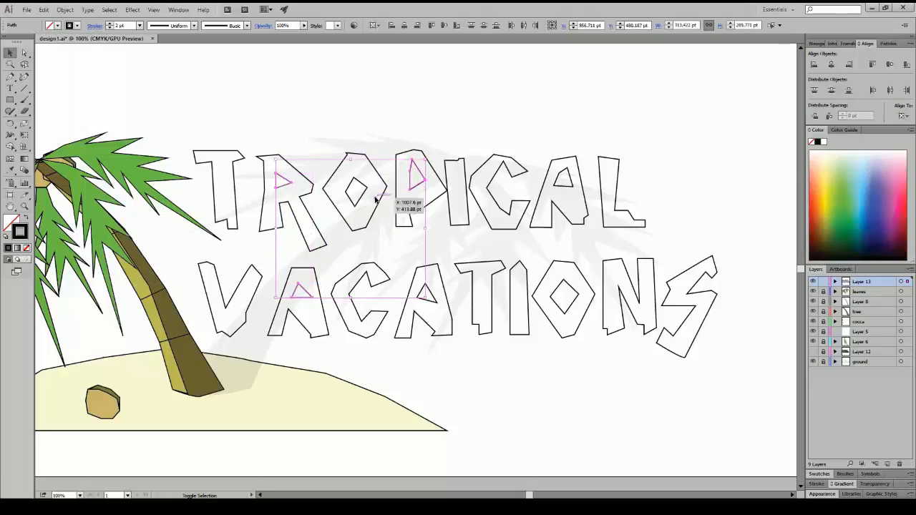
left_click(431, 298, "shift")
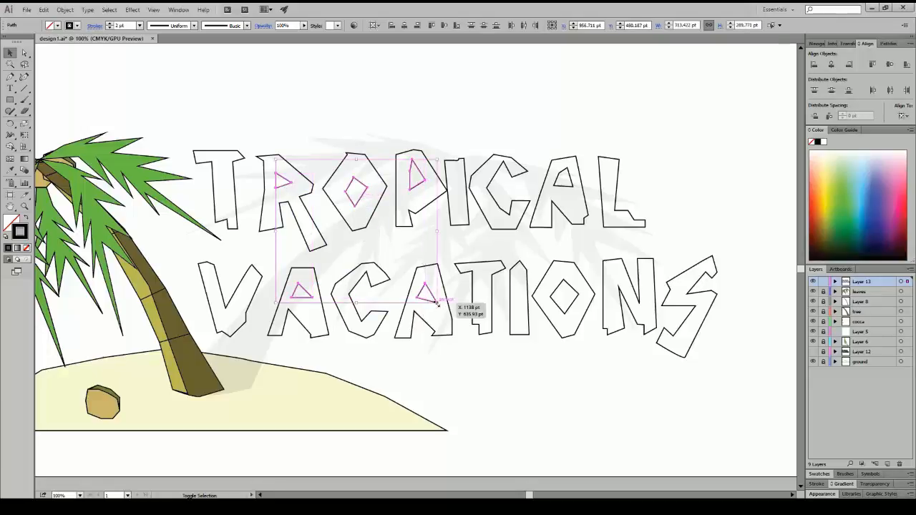
left_click(564, 287, "shift")
left_click(566, 188, "shift")
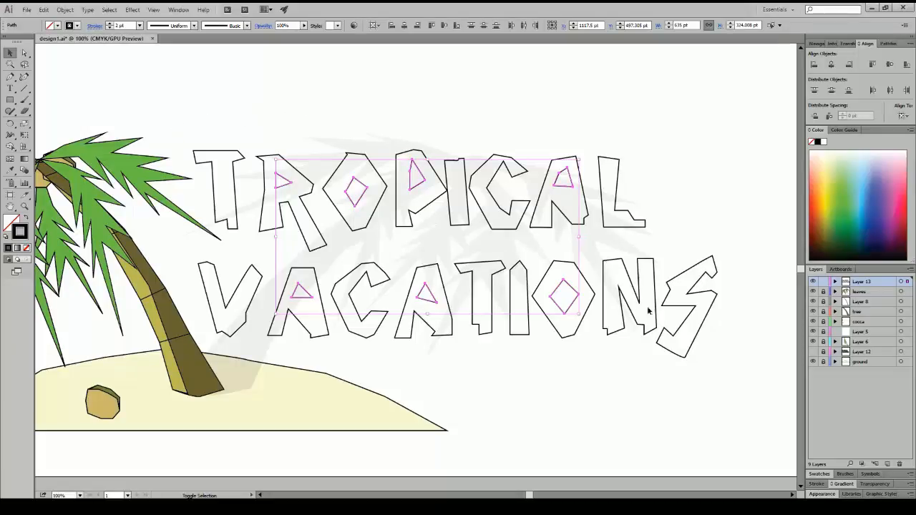
left_click(12, 222)
key("comma")
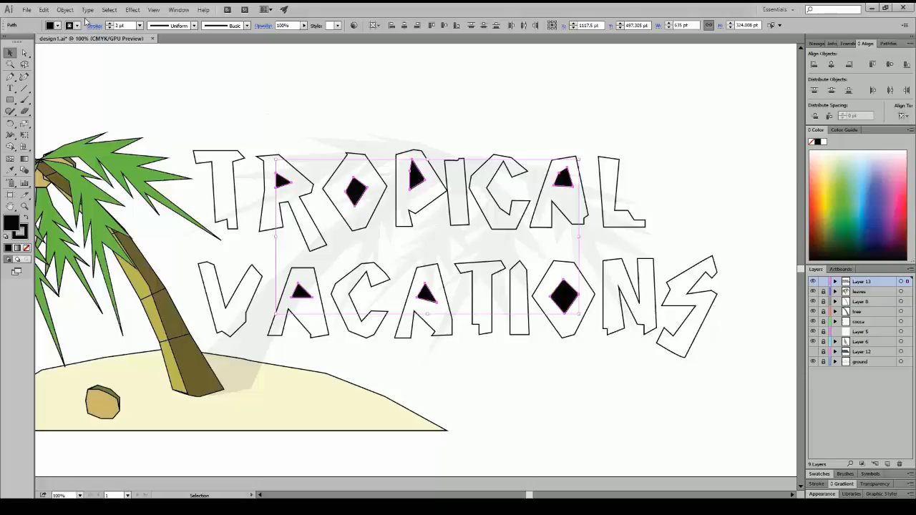
Move the seven black openings onto a new layer above the letter outlines, keeping them in their original place
key("Delete")
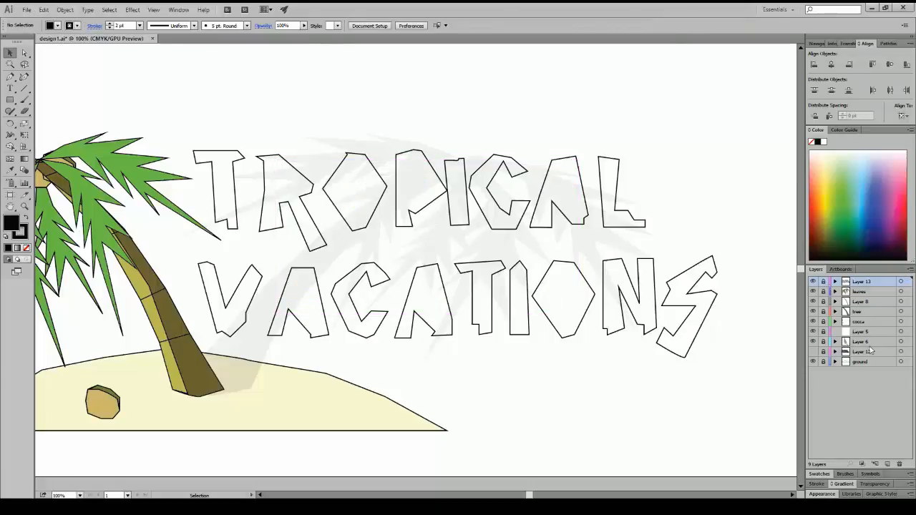
left_click(887, 463)
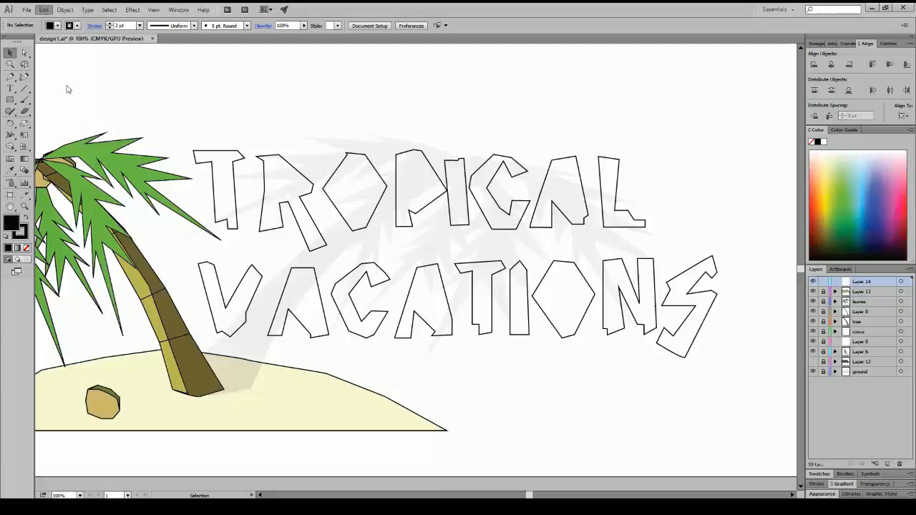
key("ctrl+f")
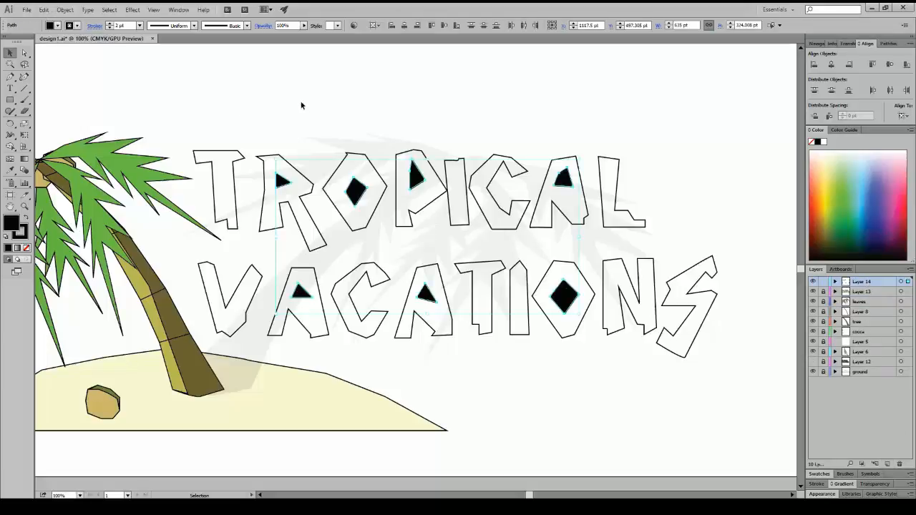
left_click(301, 105)
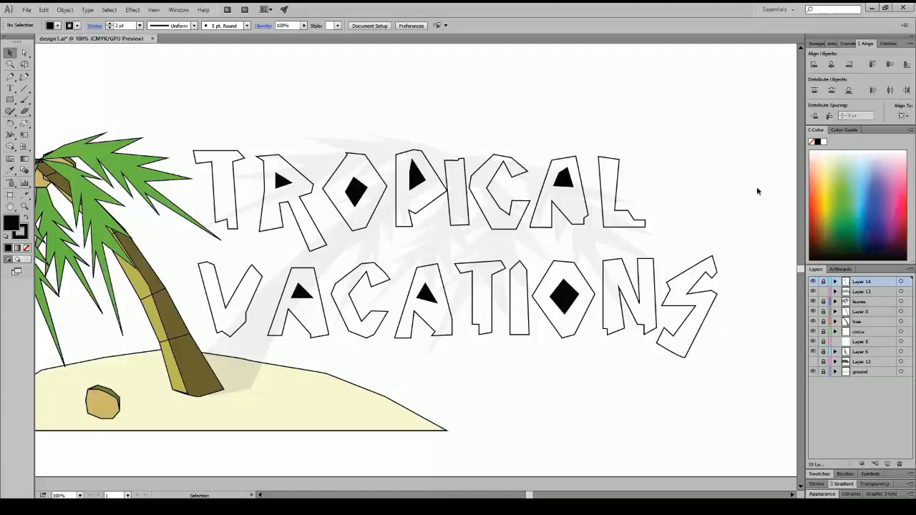
Select the letter outlines of TROPICAL and VACATIONS one at a time to examine each letter's path
left_click(229, 154)
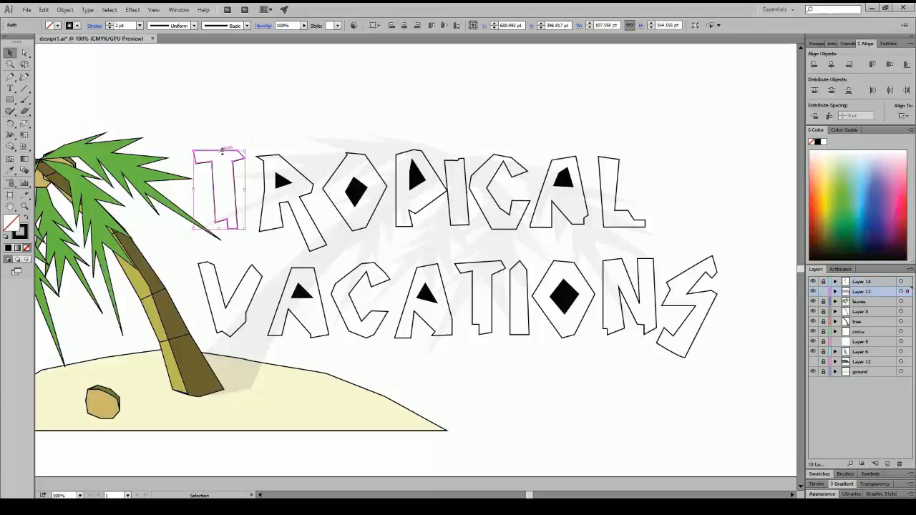
left_click(288, 165)
left_click(349, 162)
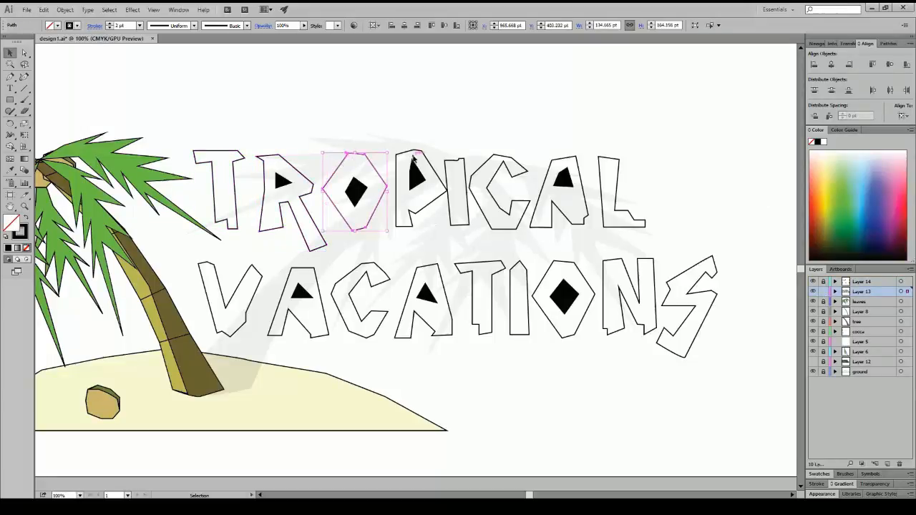
left_click(422, 154)
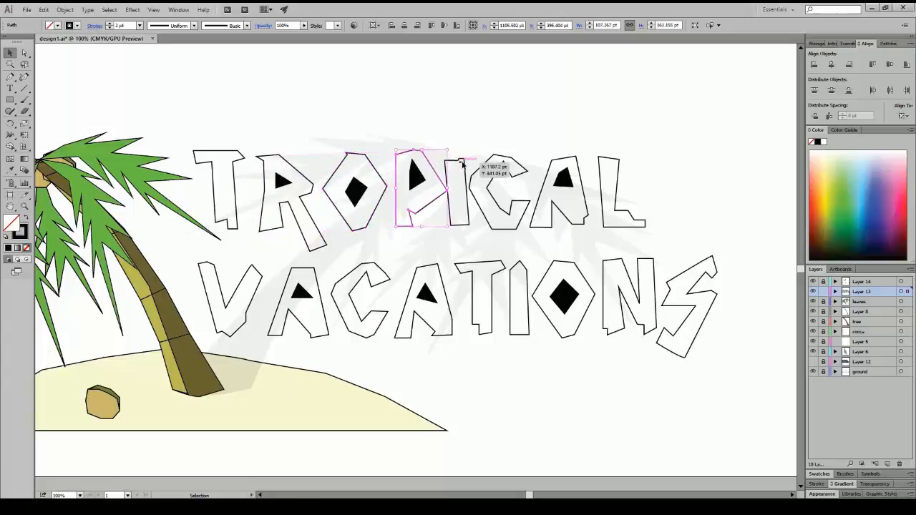
left_click(464, 162)
left_click(504, 156)
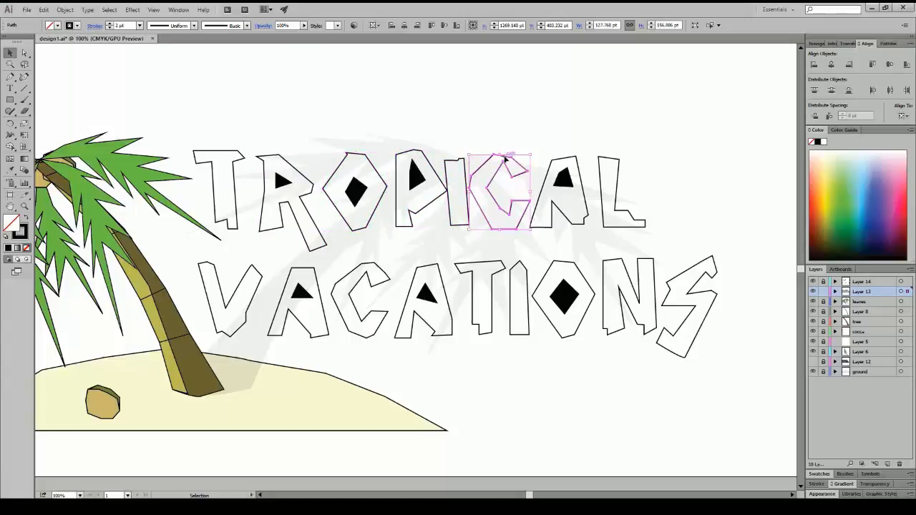
left_click(551, 171)
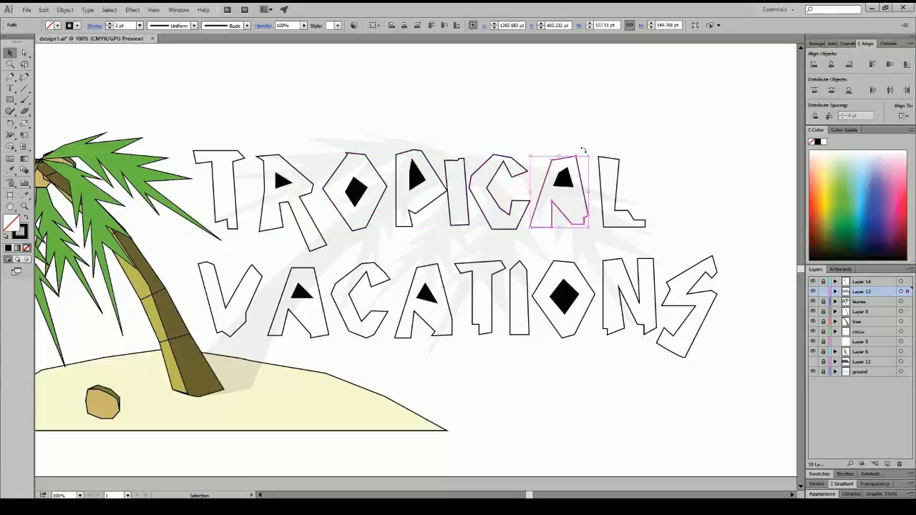
left_click(625, 169)
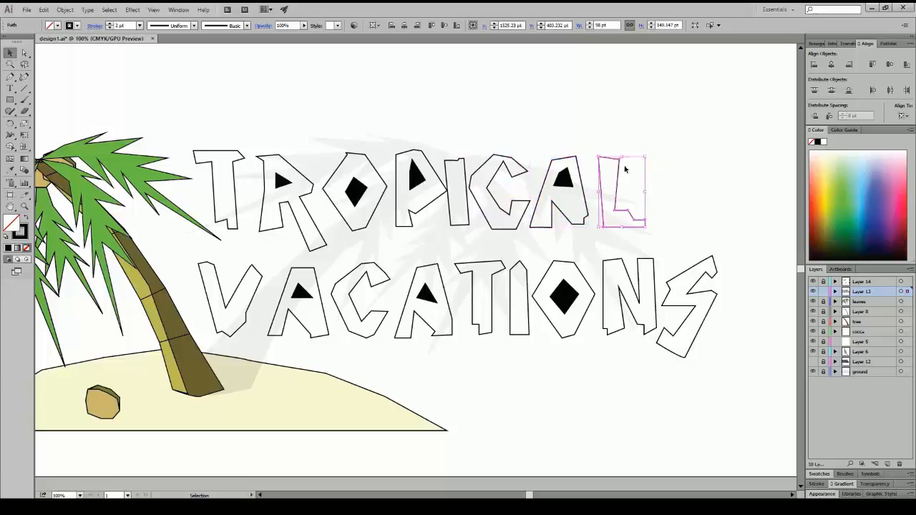
left_click(698, 264)
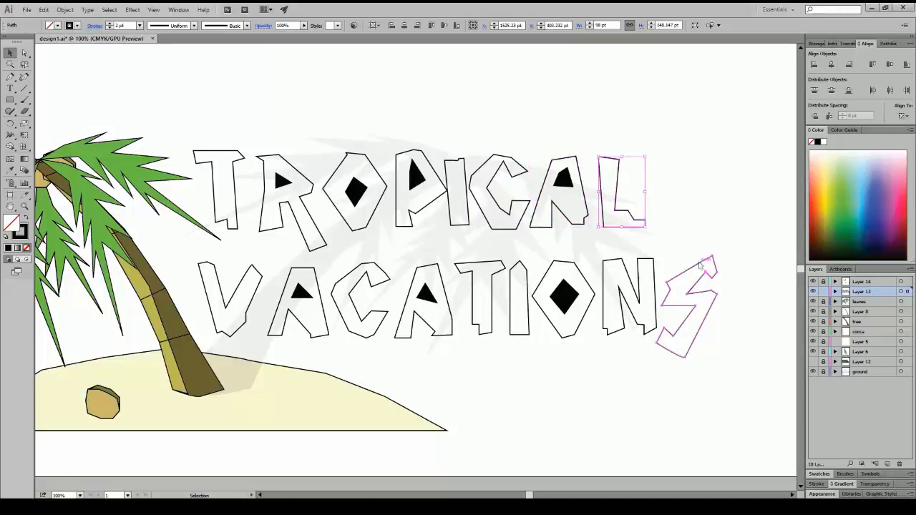
left_click(645, 263)
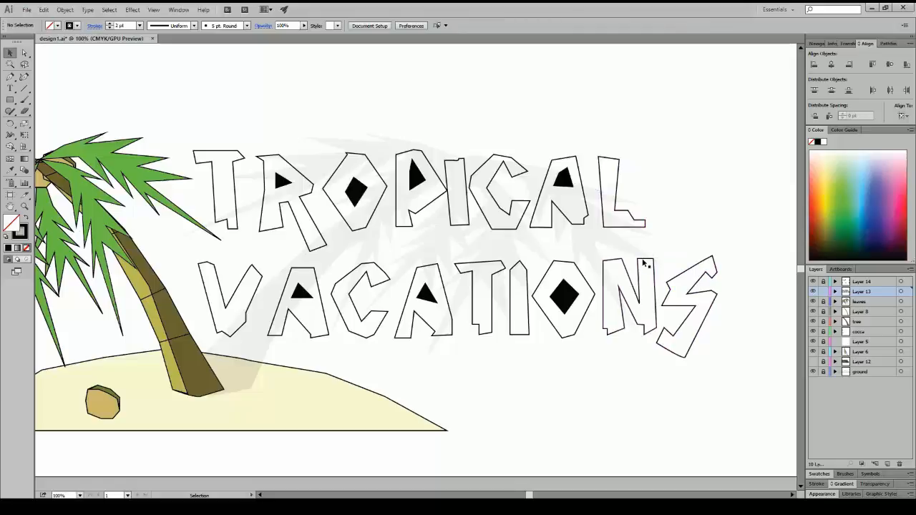
left_click(644, 263)
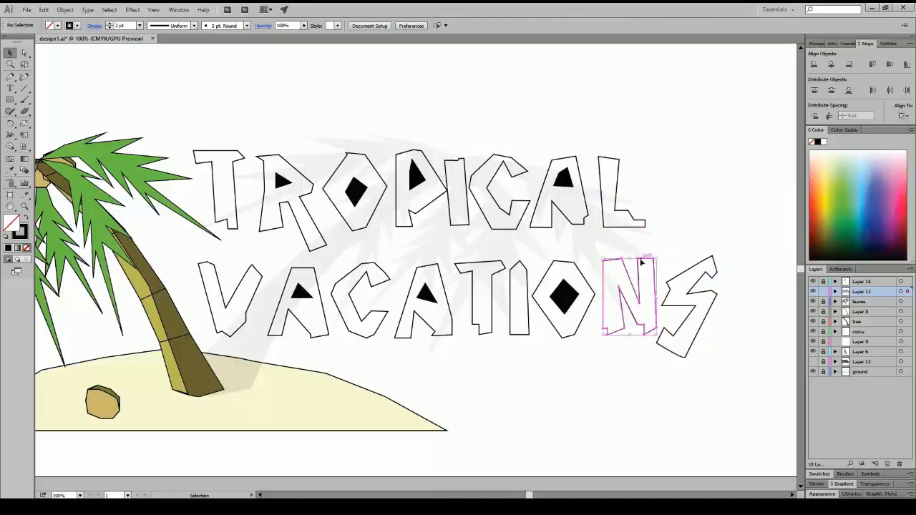
left_click(584, 272)
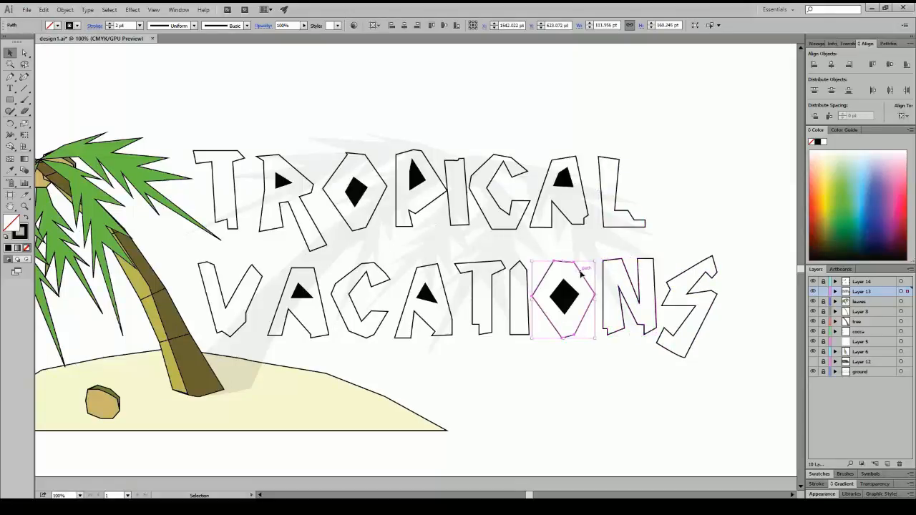
left_click(516, 271)
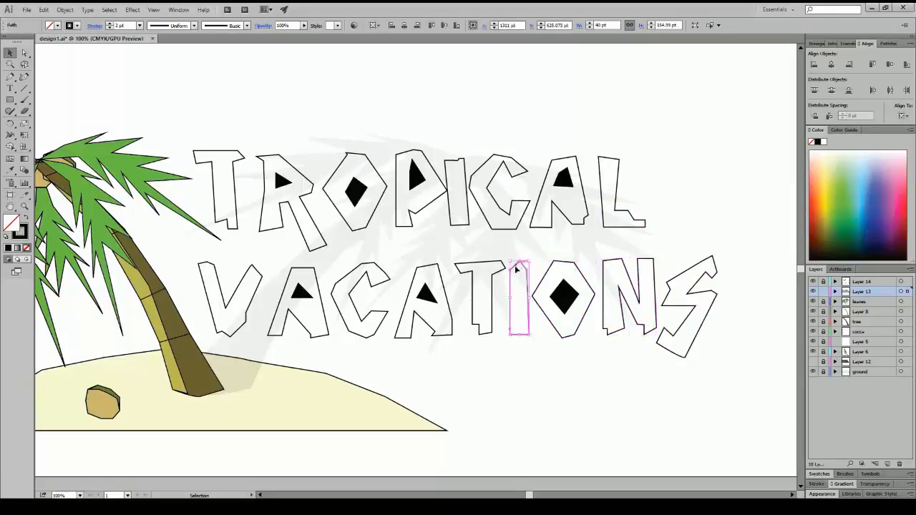
Select all letter outlines of both words together and fill them with golden yellow, keeping the black stroke
left_click(267, 94)
left_click_drag(175, 106, 770, 367)
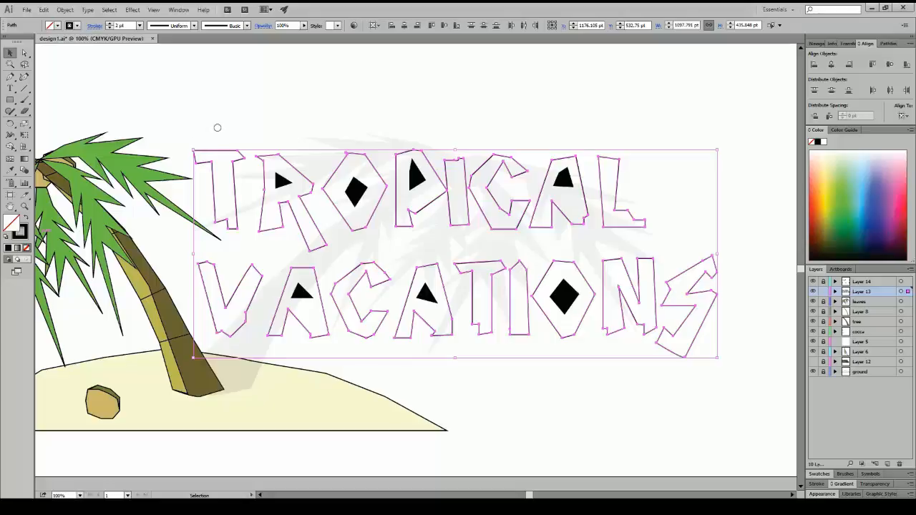
key("ctrl+z")
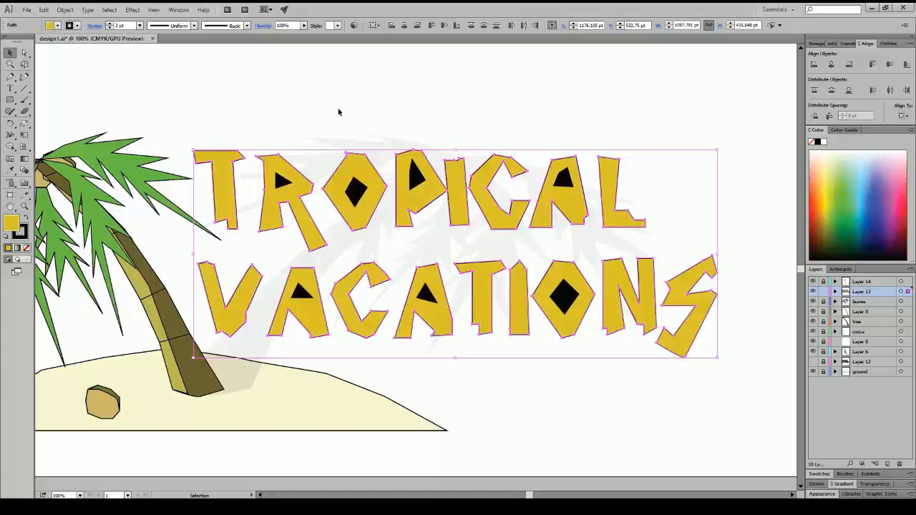
left_click(338, 112)
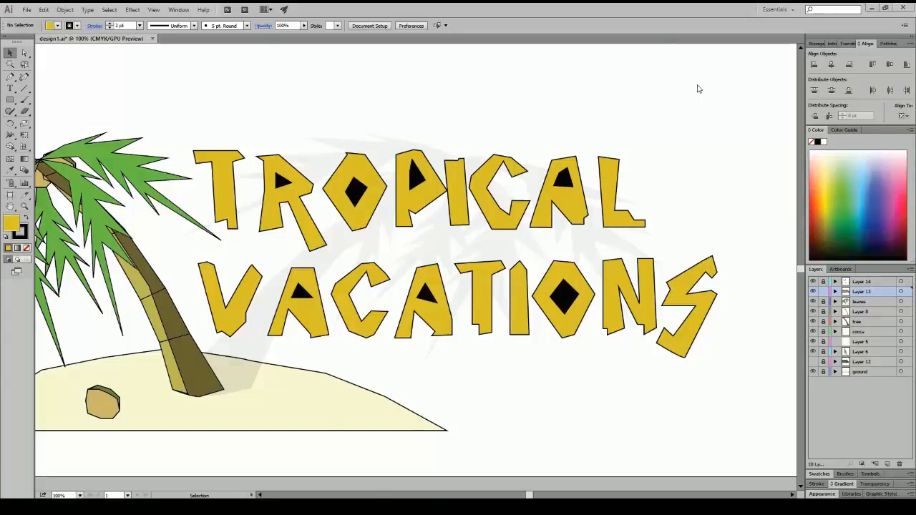
Unlock the black openings' layer and cut the openings out of all the letters with the Pathfinder Exclude operation
key("ctrl+a")
key("shift+ctrl+F9")
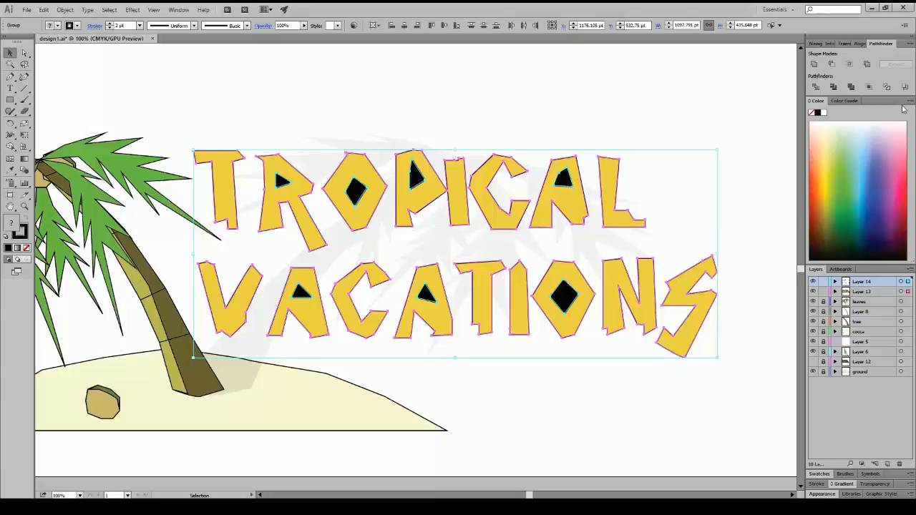
left_click(868, 65)
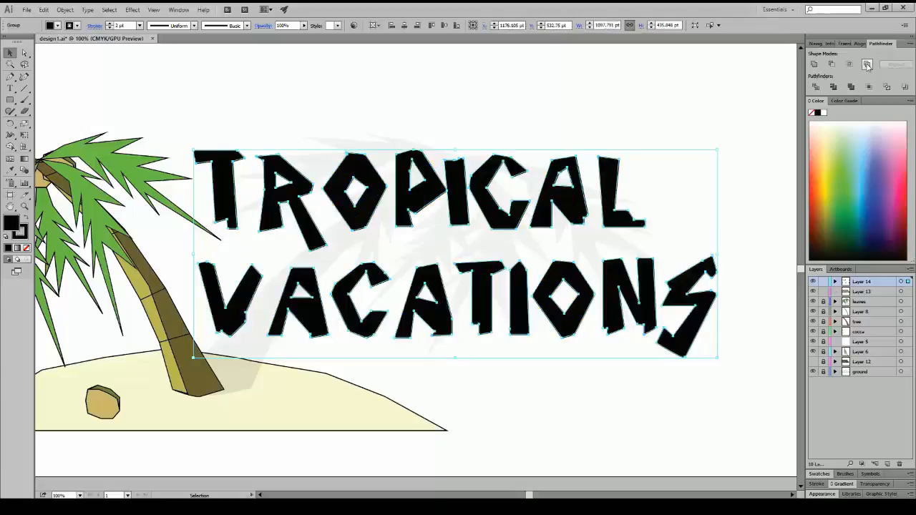
left_click(611, 94)
left_click(605, 179)
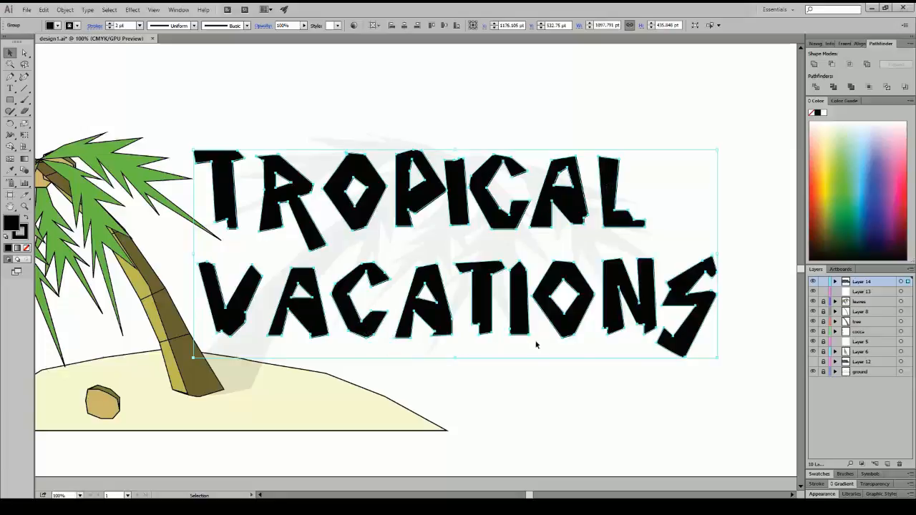
left_click(548, 393)
Shift the combined lettering about 19 pt left and 15 pt up, and fill it with golden yellow
left_click_drag(442, 309, 330, 193)
left_click_drag(405, 195, 426, 192)
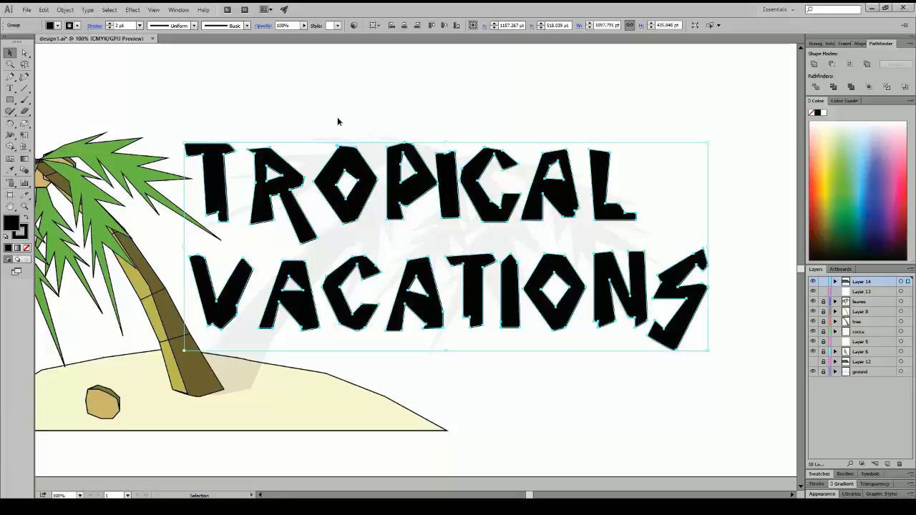
key("ctrl+z")
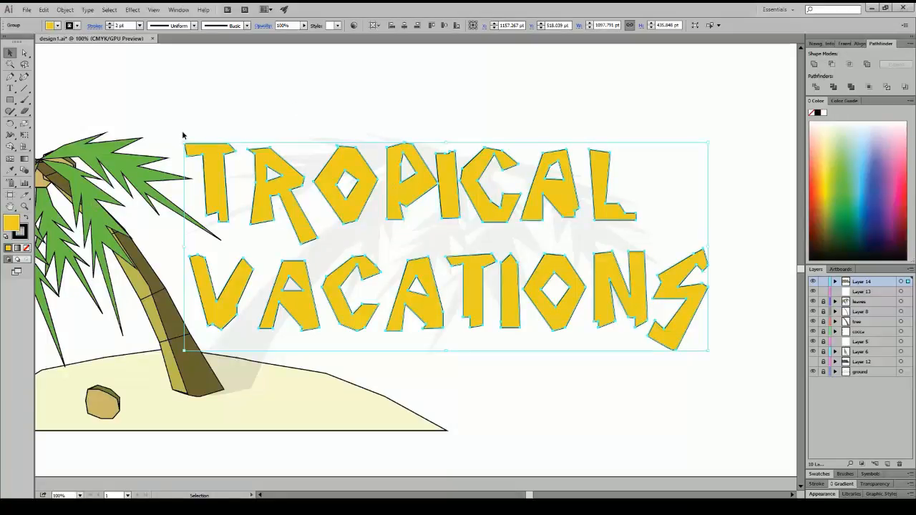
left_click(262, 111)
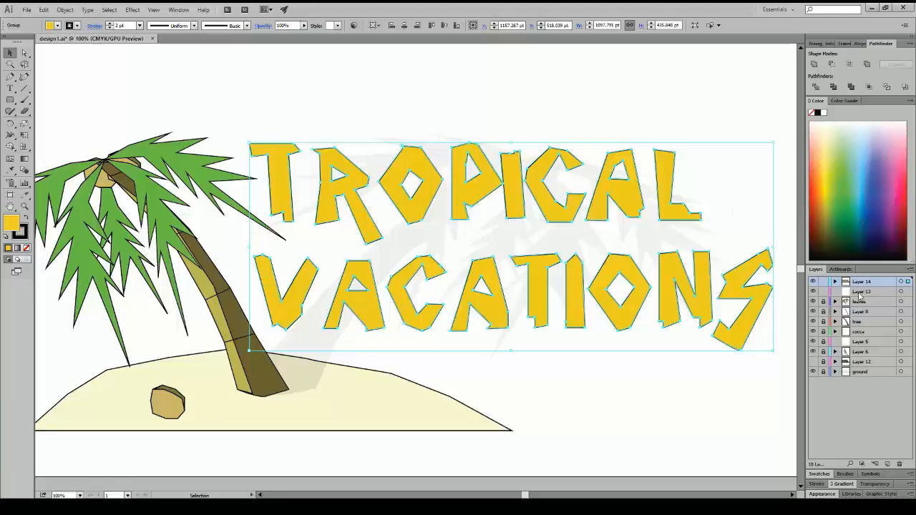
Delete the empty Layer 13, leaving the lettering's Layer 14 unlocked
left_click(825, 282)
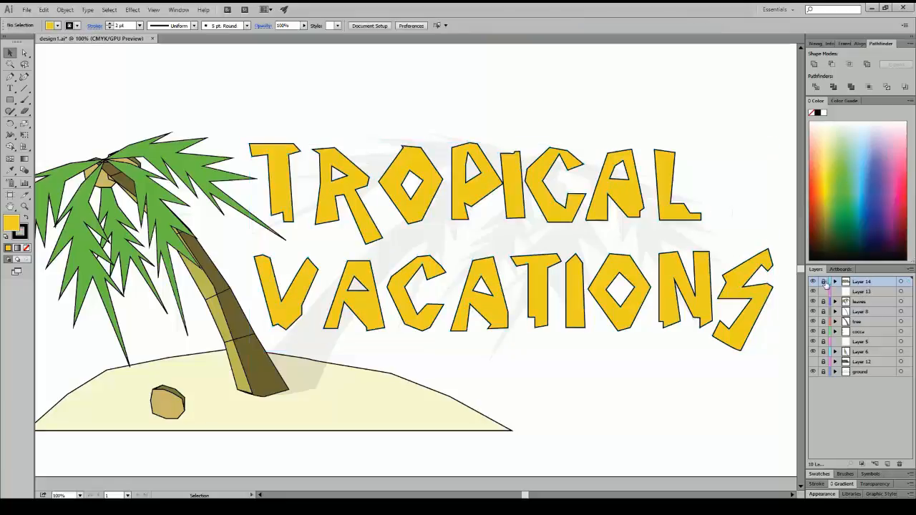
left_click(863, 292)
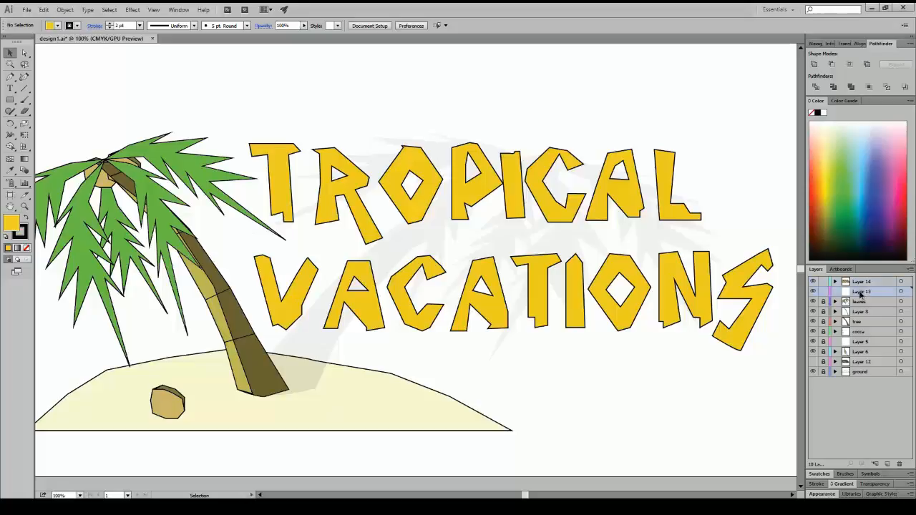
left_click(900, 463)
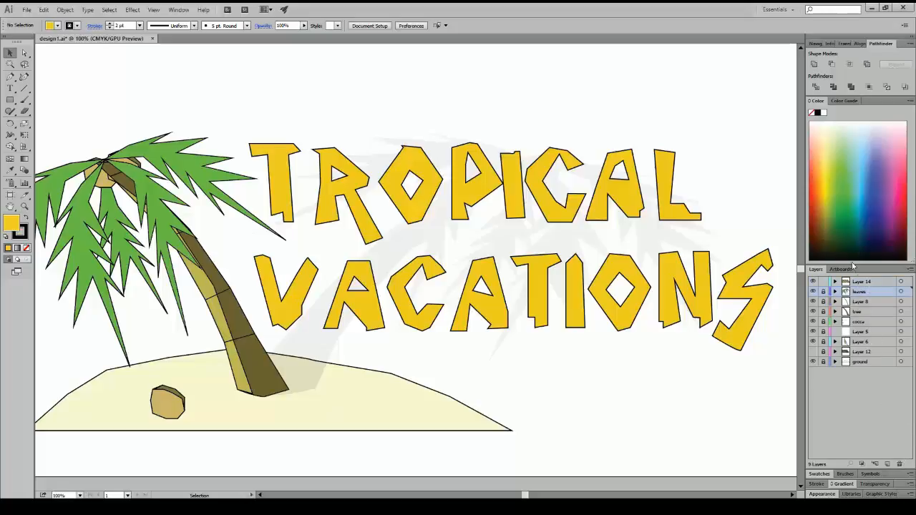
Move Layer 14 with the lettering to just above the ground layer and recolour the letters a lighter yellow
left_click(862, 282)
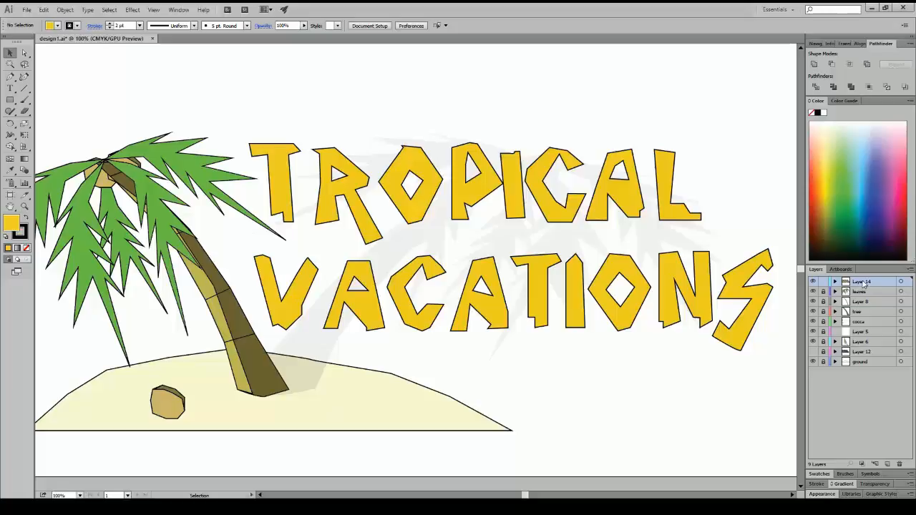
left_click_drag(863, 284, 862, 356)
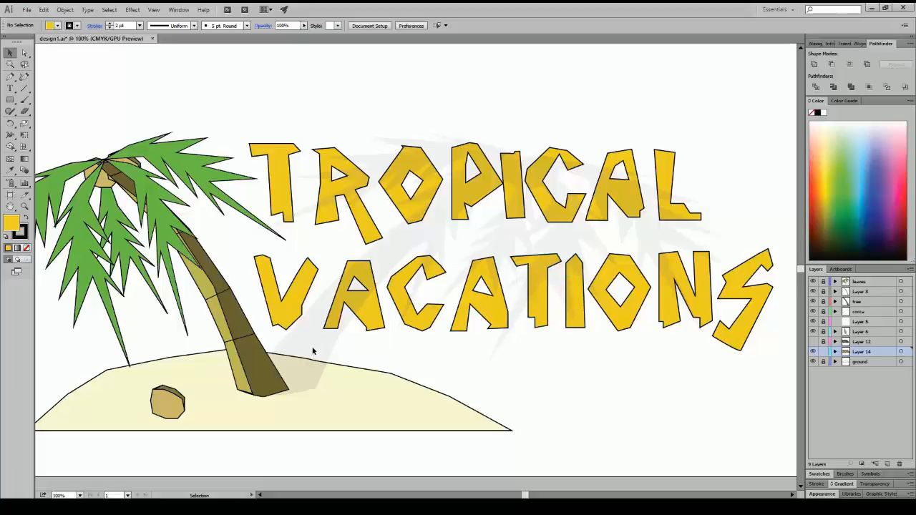
left_click(290, 200)
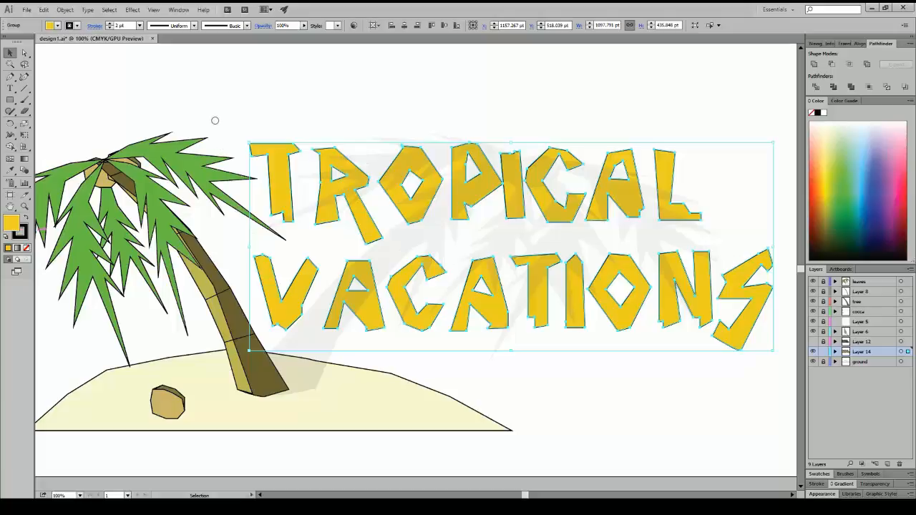
key("ctrl+z")
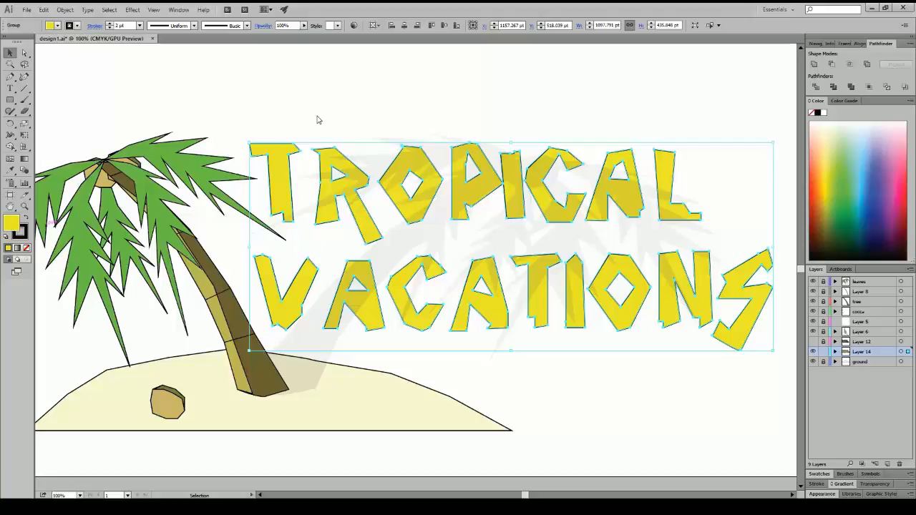
left_click(317, 81)
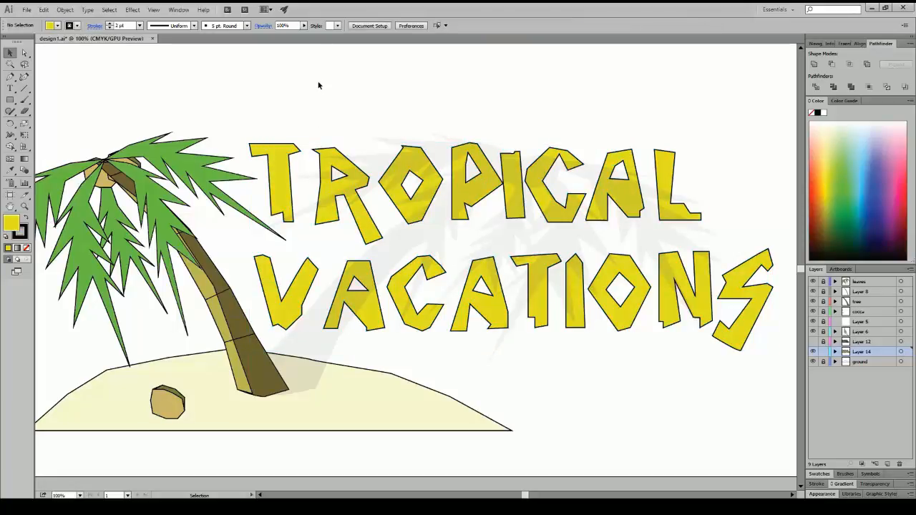
Undo the lighter yellow fill and the reordering of the lettering layer
left_click(292, 171)
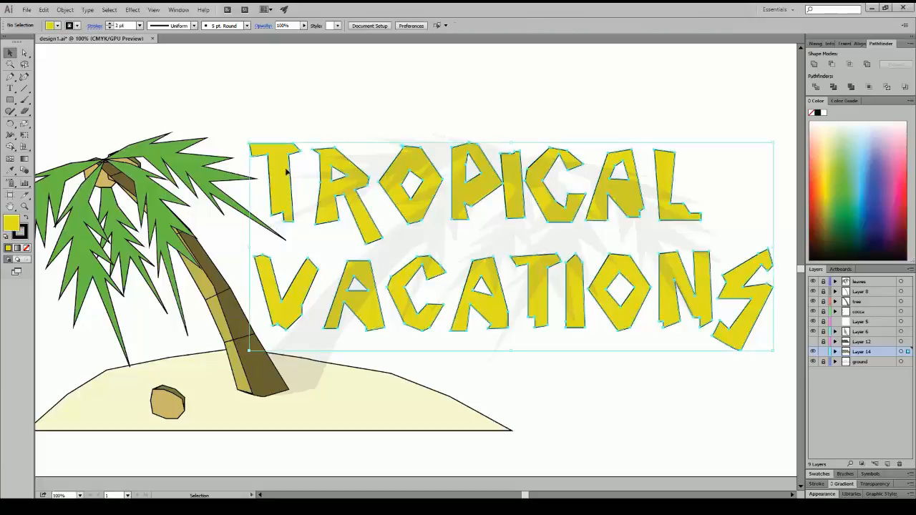
left_click(44, 12)
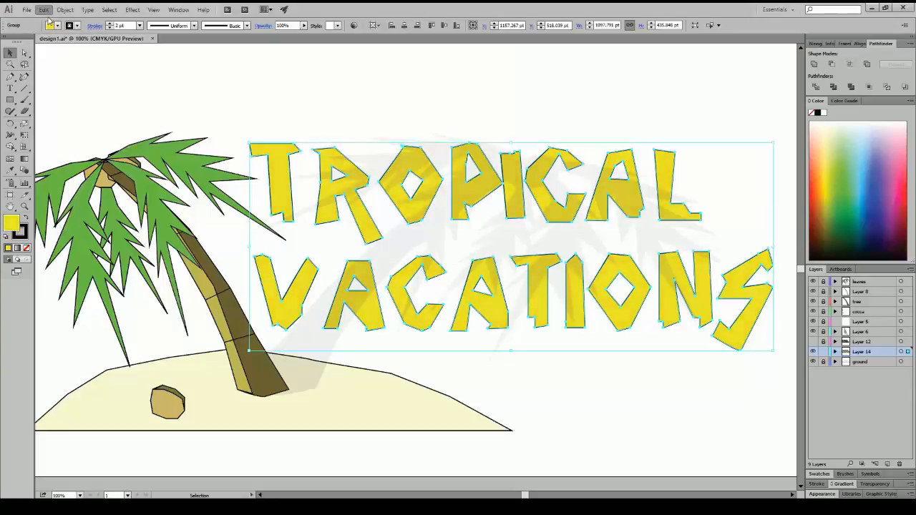
left_click(48, 19)
left_click(46, 10)
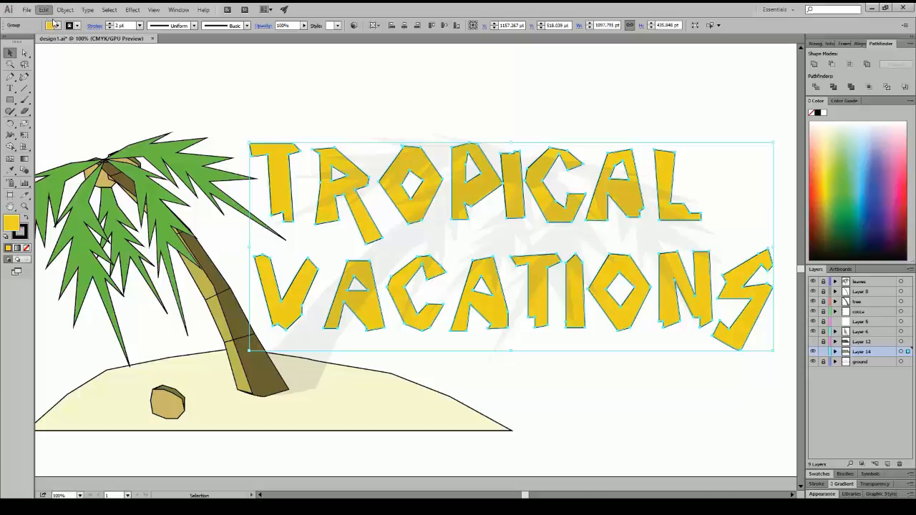
left_click(54, 22)
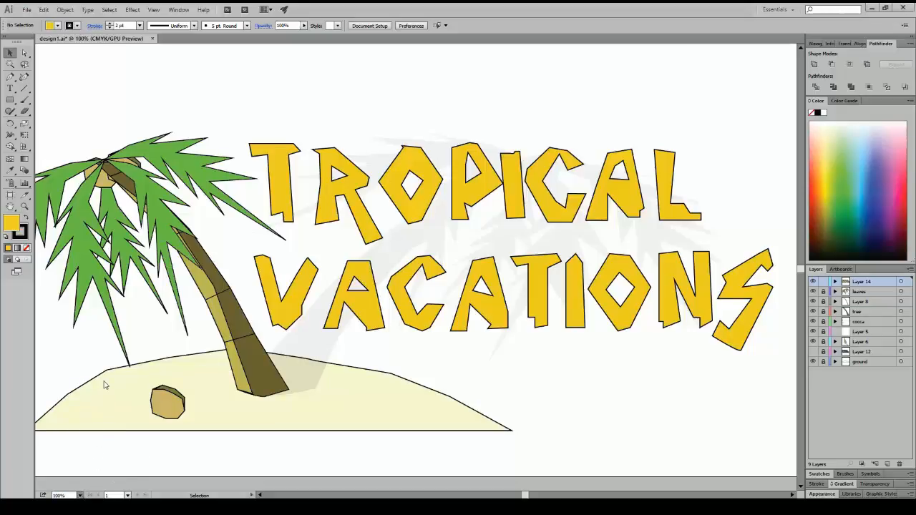
Examine the overall composition of palm island and lettering on the whole artboard at 33.33% zoom
key("ctrl+minus")
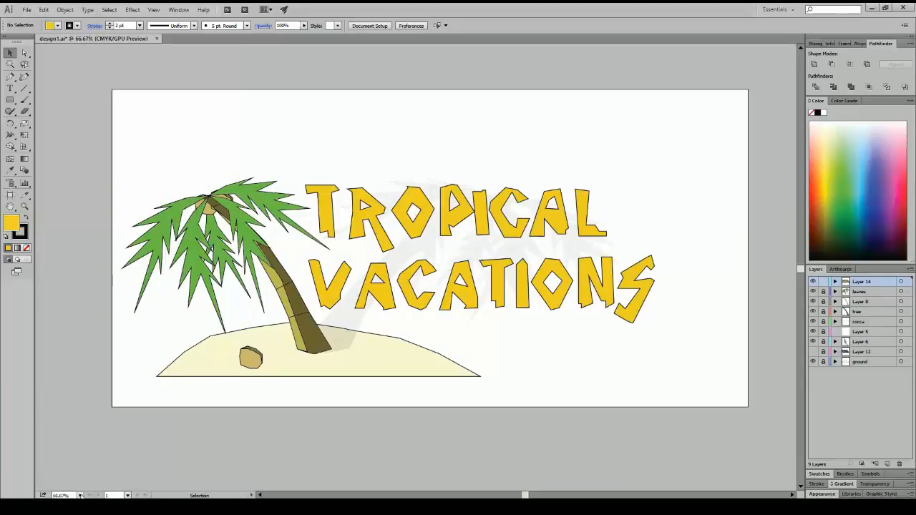
key("ctrl+minus")
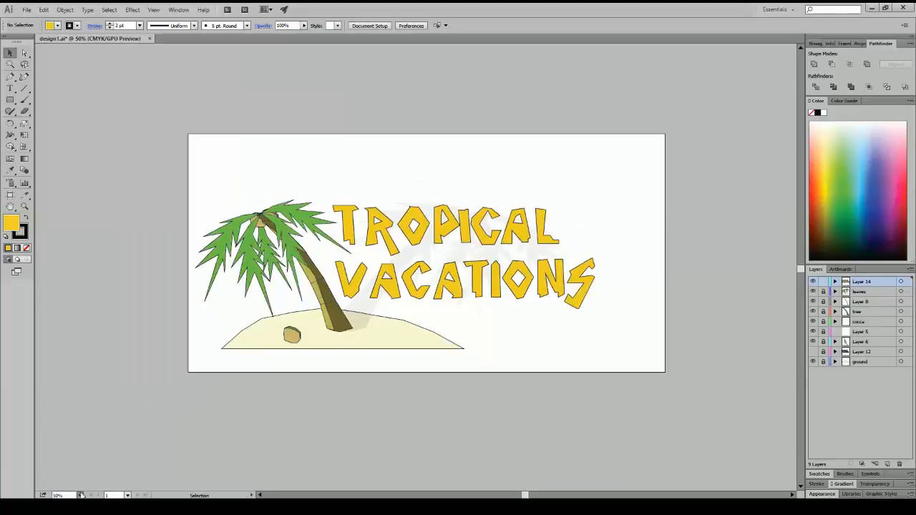
key("ctrl+minus")
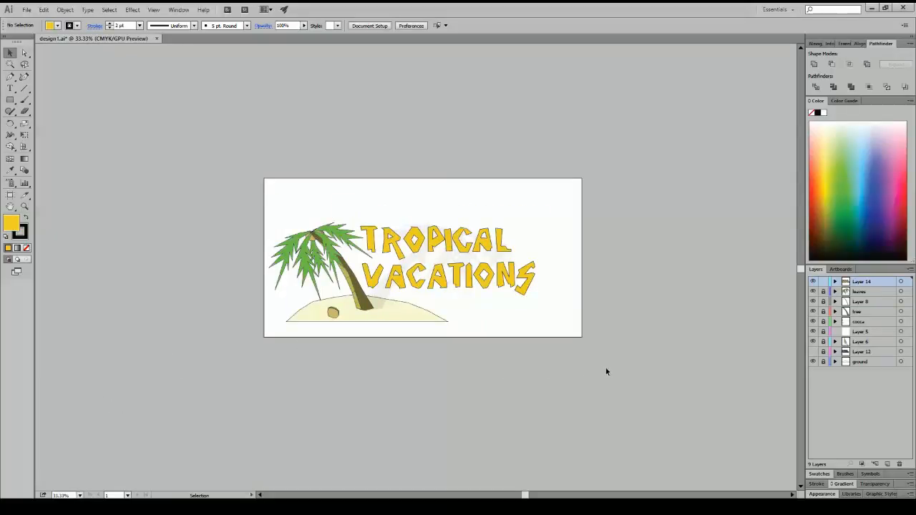
Collapse the coconut's expanded groups and the cocca layer in the layer list
scroll(605, 366, "down", 3)
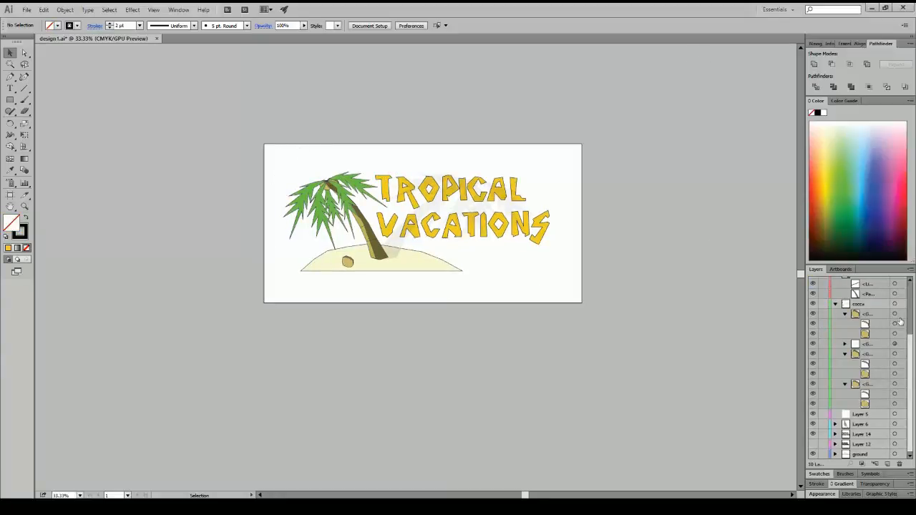
left_click(845, 344)
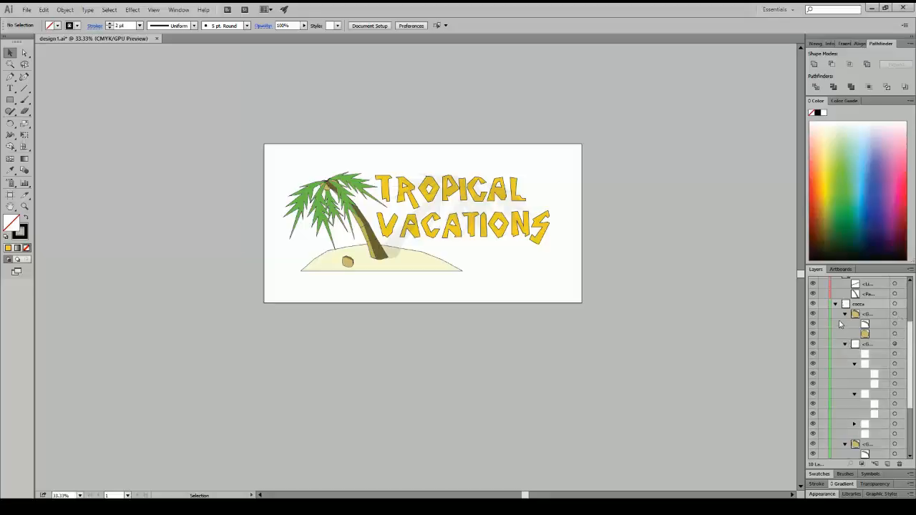
left_click(844, 314)
left_click(846, 325)
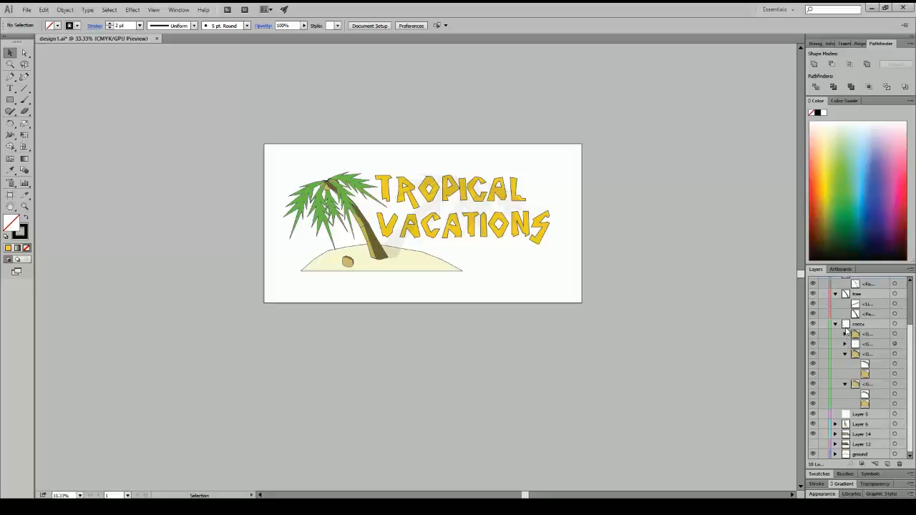
left_click(844, 324)
left_click(836, 326)
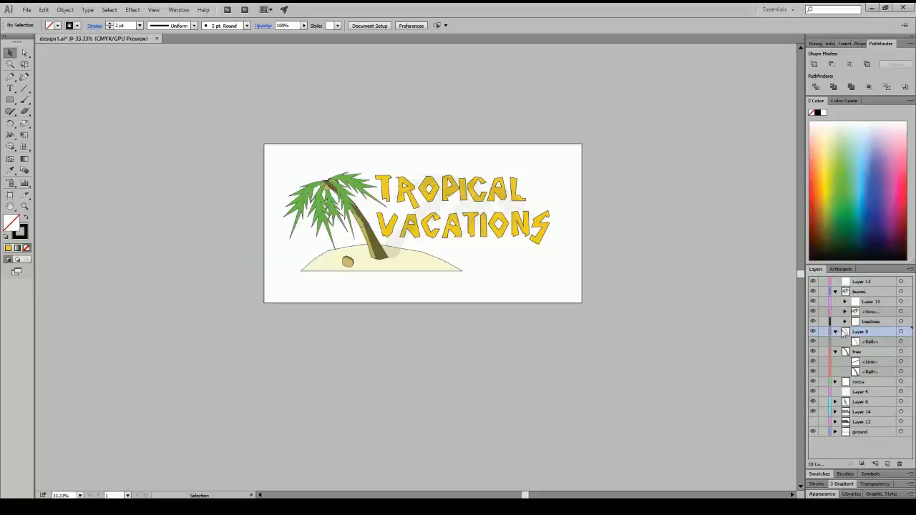
Lock all existing layers and add a new unlocked layer at the top of the stack
left_click_drag(825, 282, 830, 433)
left_click(886, 464)
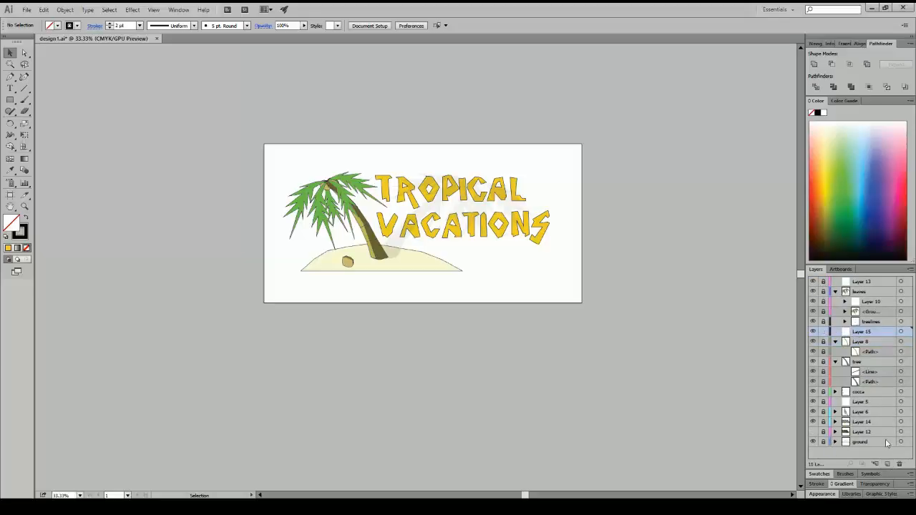
left_click_drag(865, 333, 863, 280)
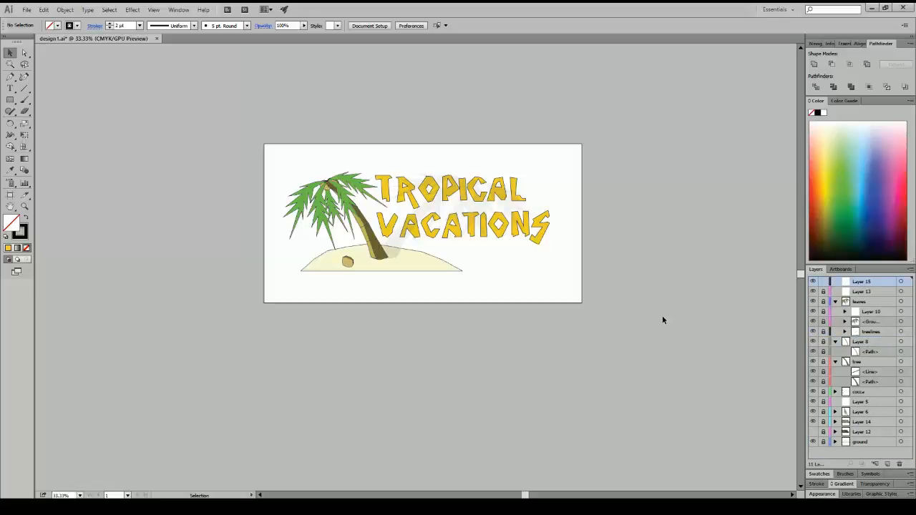
Draw an unfilled rectangle about 1785 by 753 pt around the palm island and lettering, with a 50 pt corner radius
left_click(11, 100)
left_click_drag(276, 162, 561, 282)
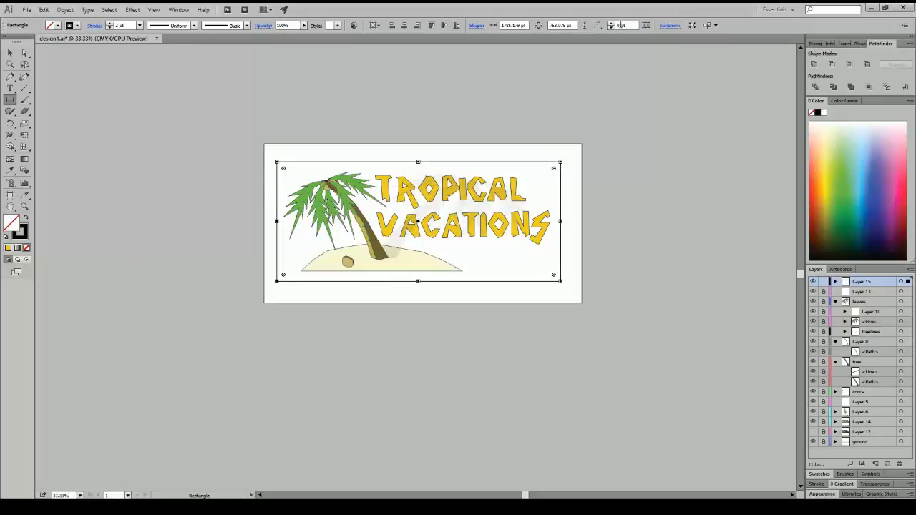
double_click(620, 25)
type("30")
key("Return")
double_click(624, 26)
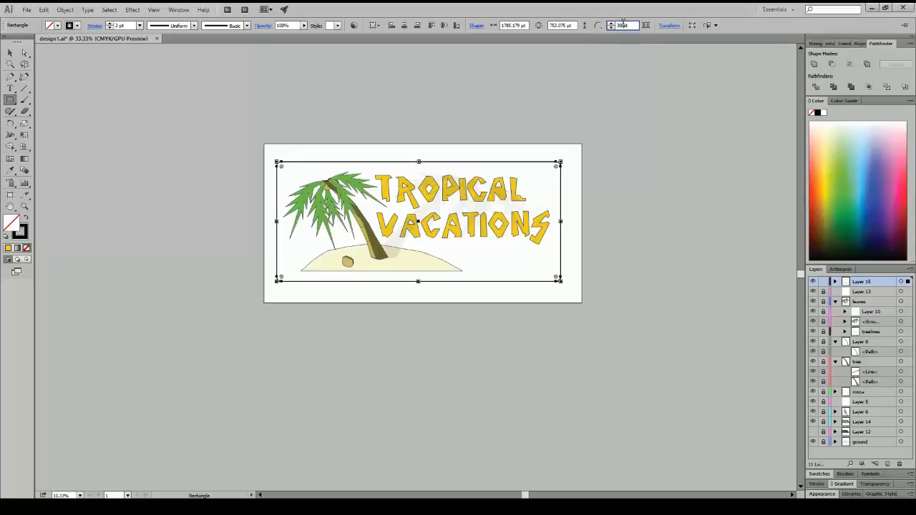
type("50")
key("Return")
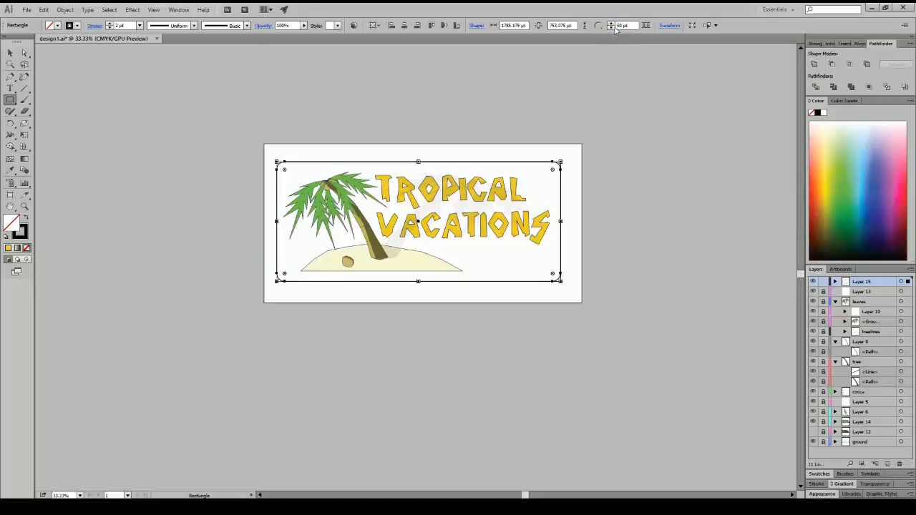
left_click(10, 52)
left_click(101, 75)
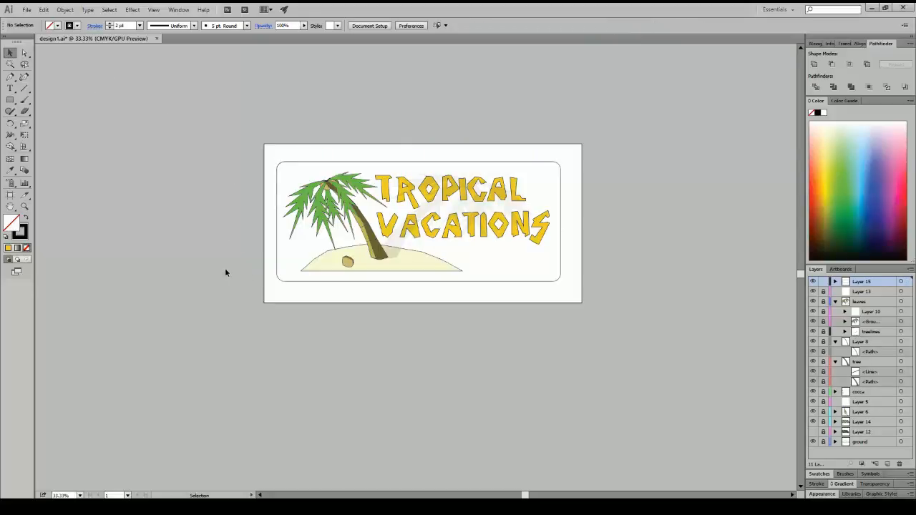
Fill the rounded rectangle with light blue and move its layer beneath the ground layer
left_click(312, 281)
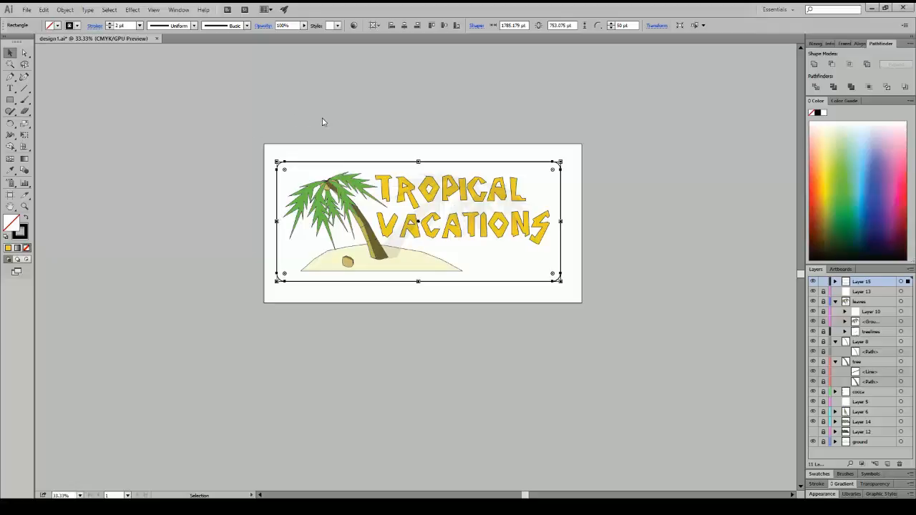
key("comma")
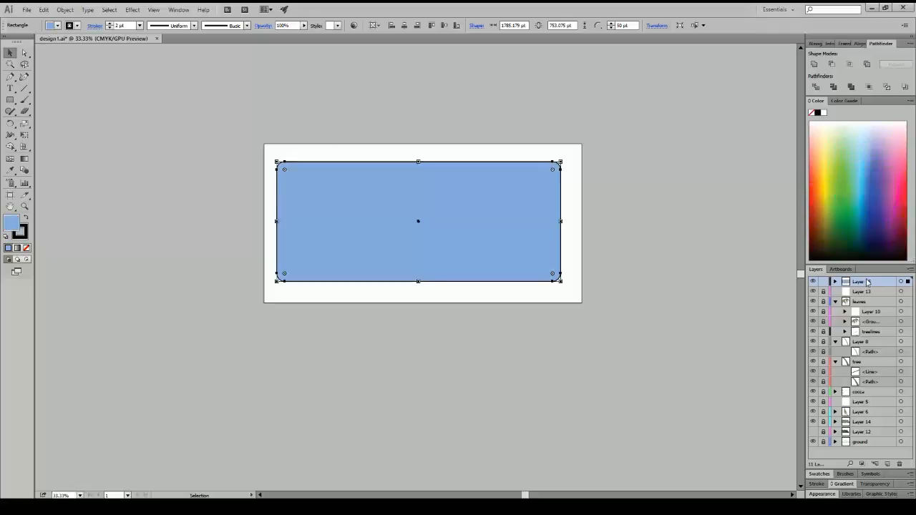
left_click_drag(868, 282, 877, 447)
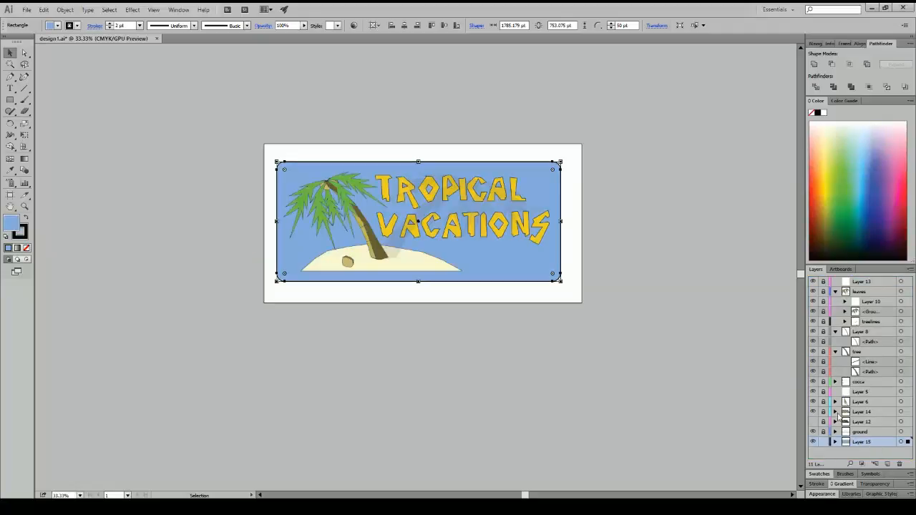
left_click(707, 283)
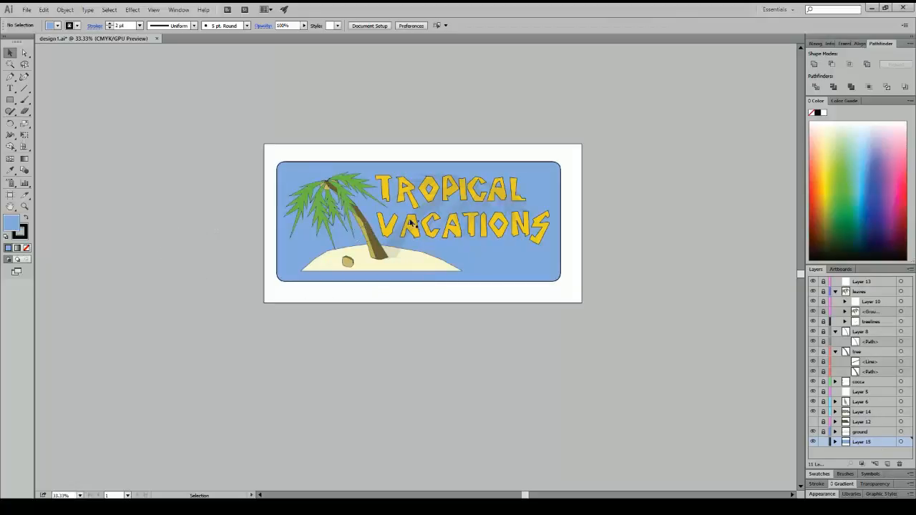
left_click(508, 261)
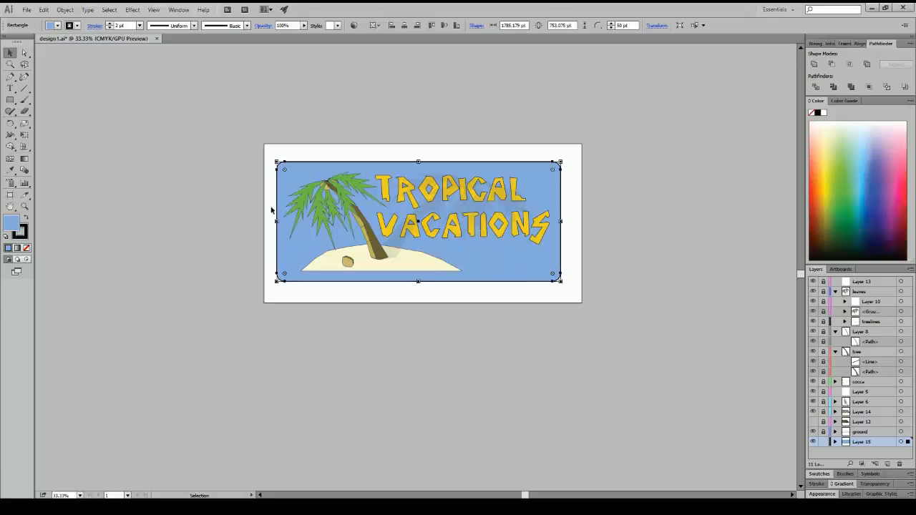
left_click(208, 168)
left_click(517, 259)
left_click(671, 212)
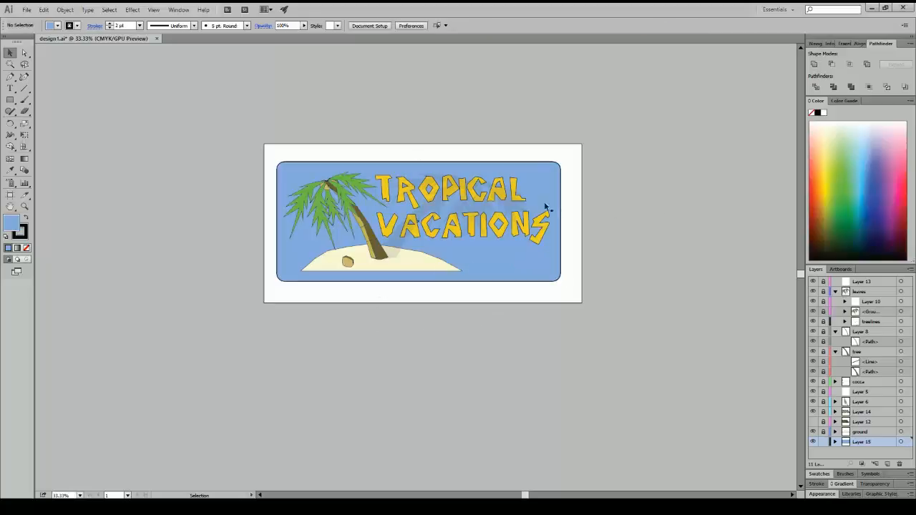
left_click(505, 198)
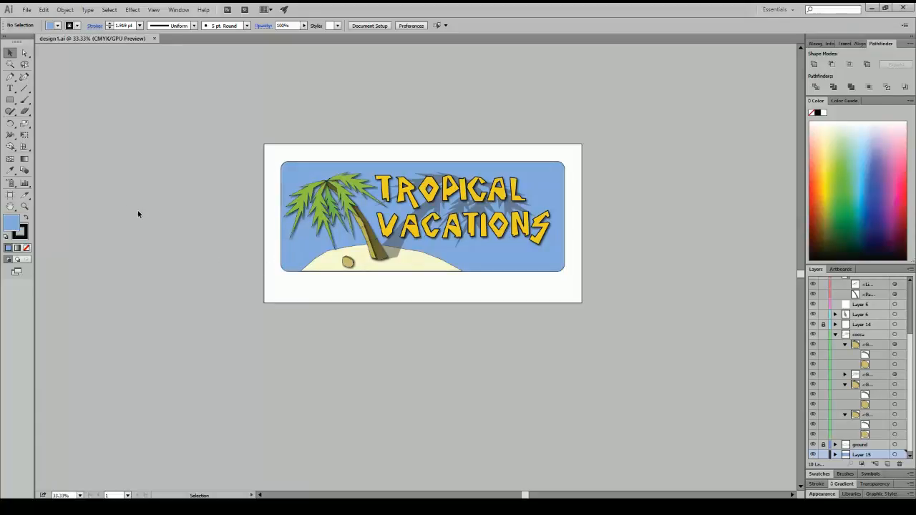
Nudge the blue background rectangle slightly upward to line its lower edge up with the island's base
left_click(81, 495)
left_click(100, 367)
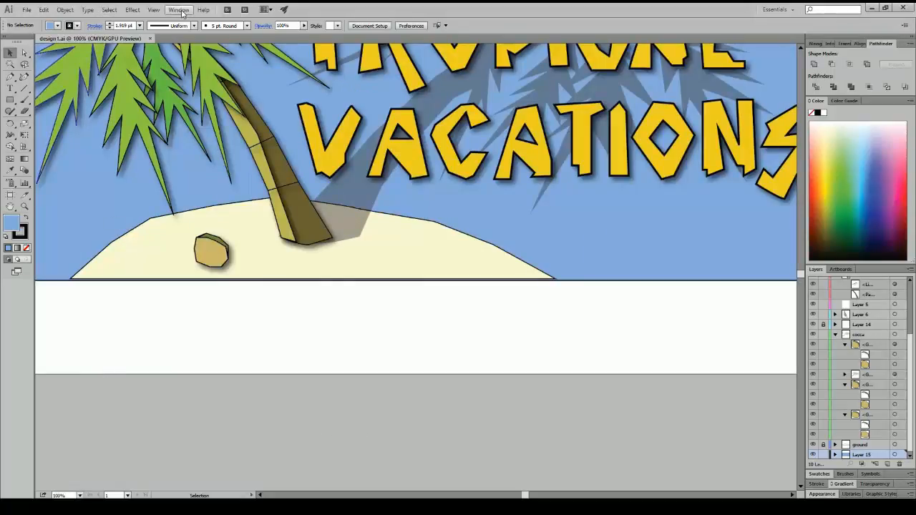
left_click(154, 9)
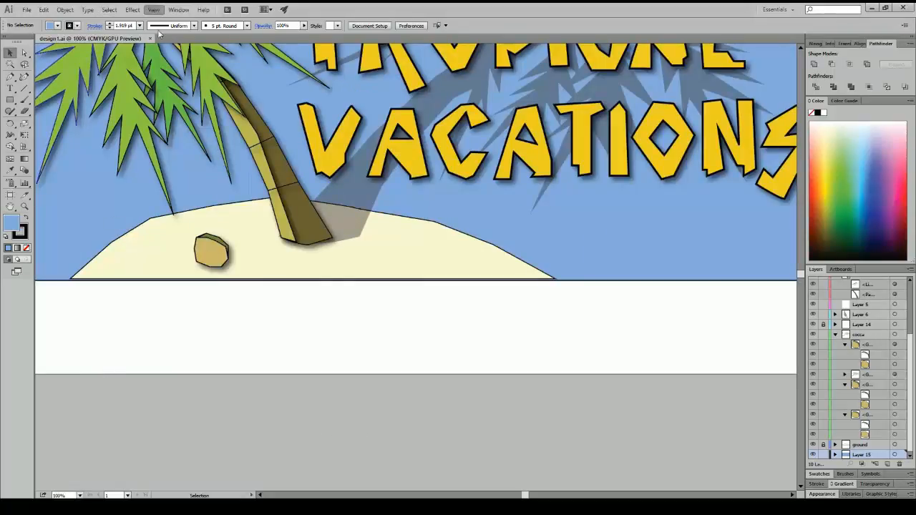
left_click(174, 127)
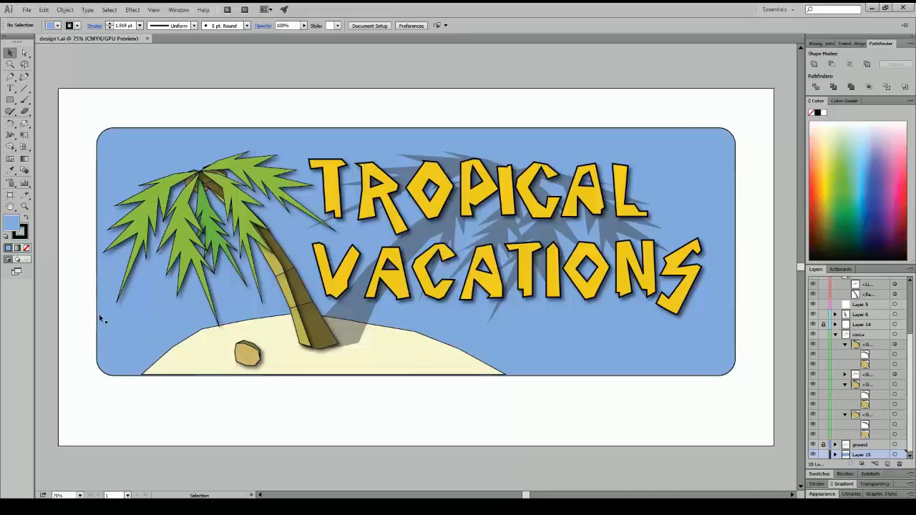
left_click(194, 362)
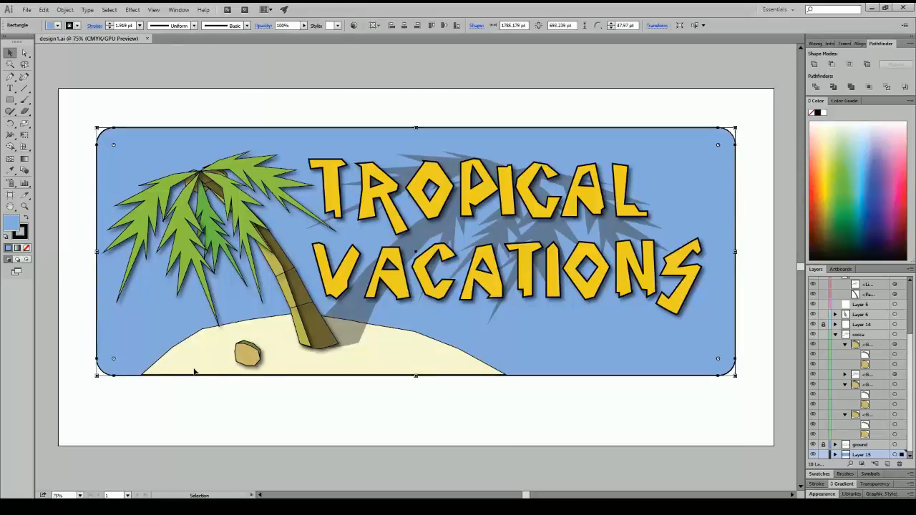
key("Up")
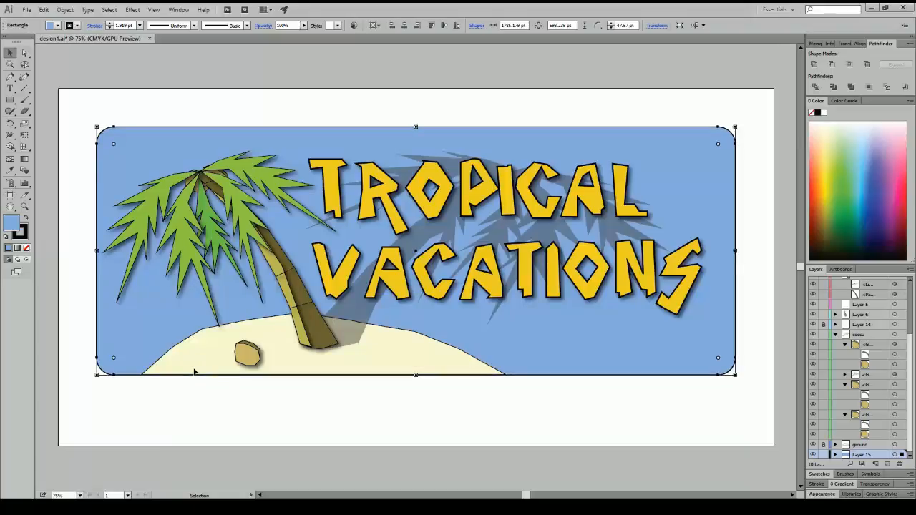
left_click(216, 406)
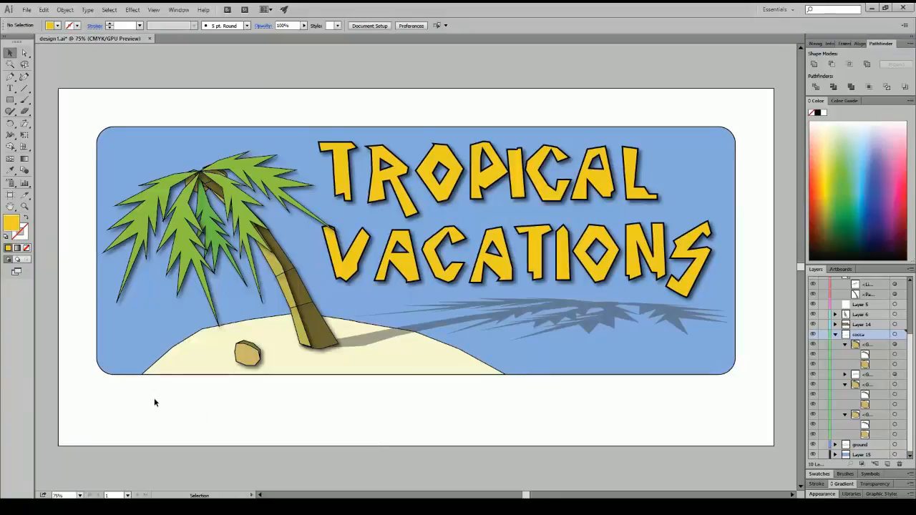
Shift the whole "Tropical Vacations" lettering slightly down and towards the palm tree
left_click(531, 308)
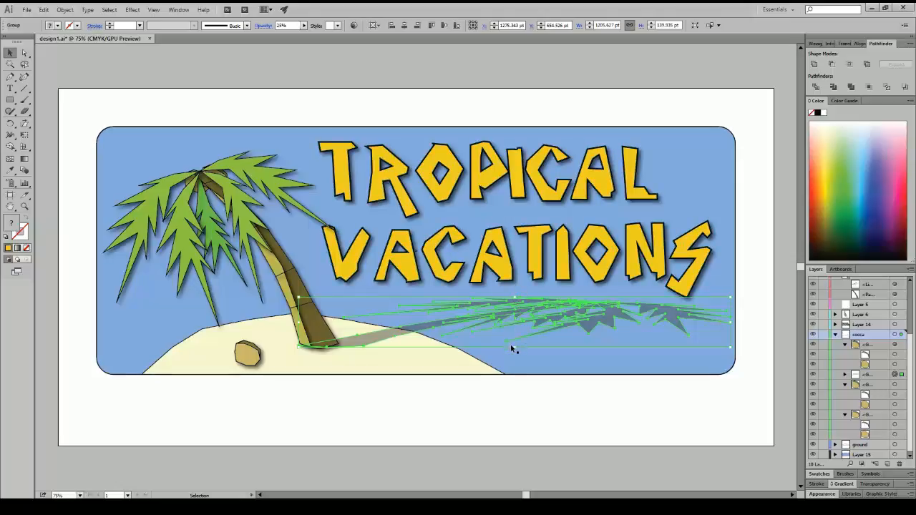
left_click(497, 368)
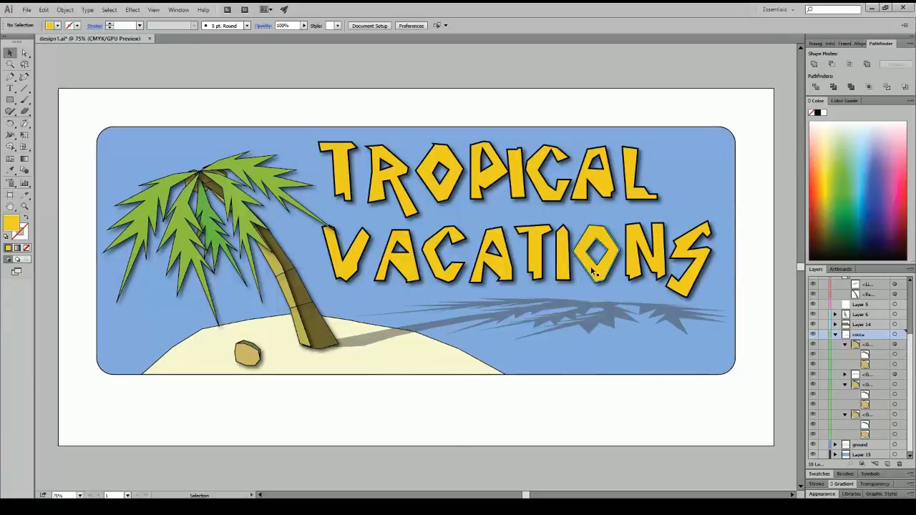
left_click_drag(592, 270, 576, 275)
left_click(615, 403)
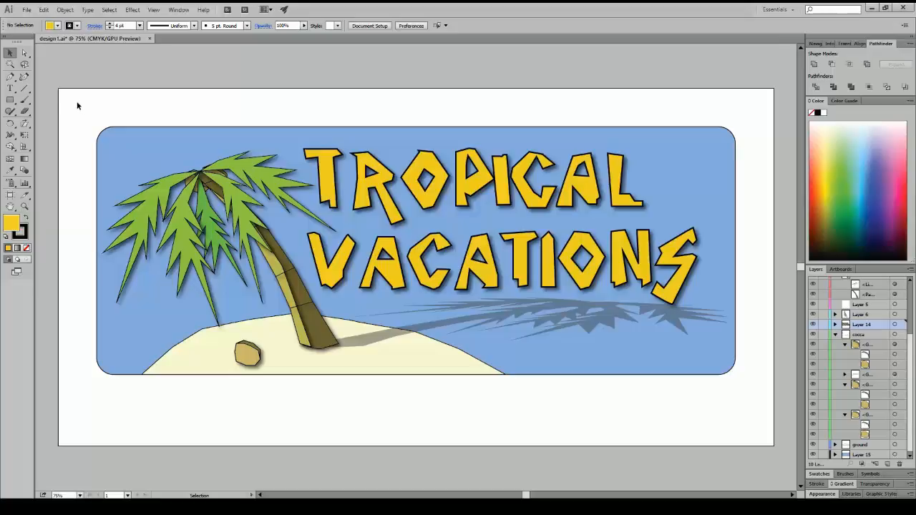
left_click(476, 168)
left_click(462, 110)
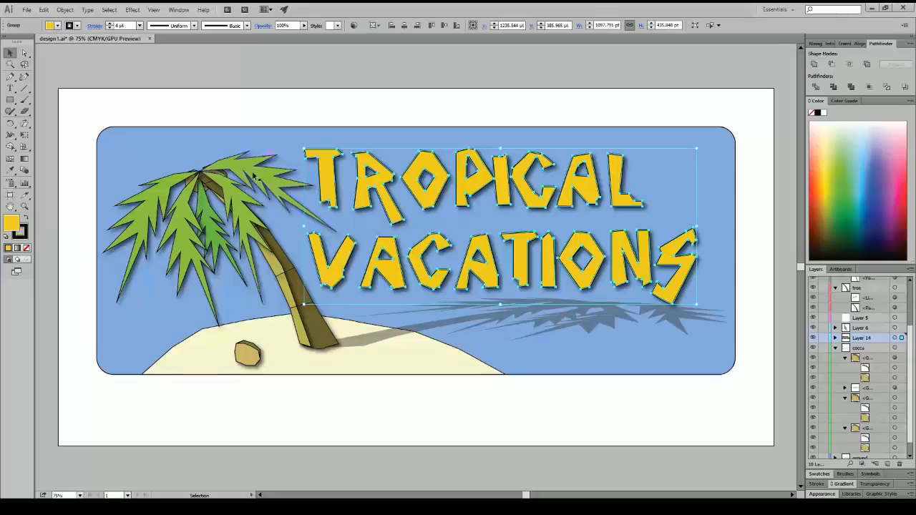
left_click(236, 425)
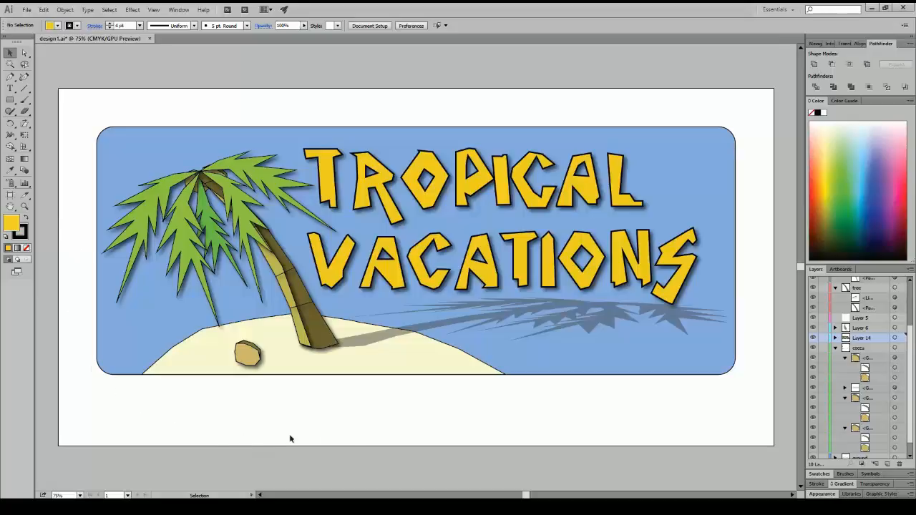
Expand the leaves layer's Layer 10, leaf group and treelines sublayer to examine the objects they contain
left_click(317, 327)
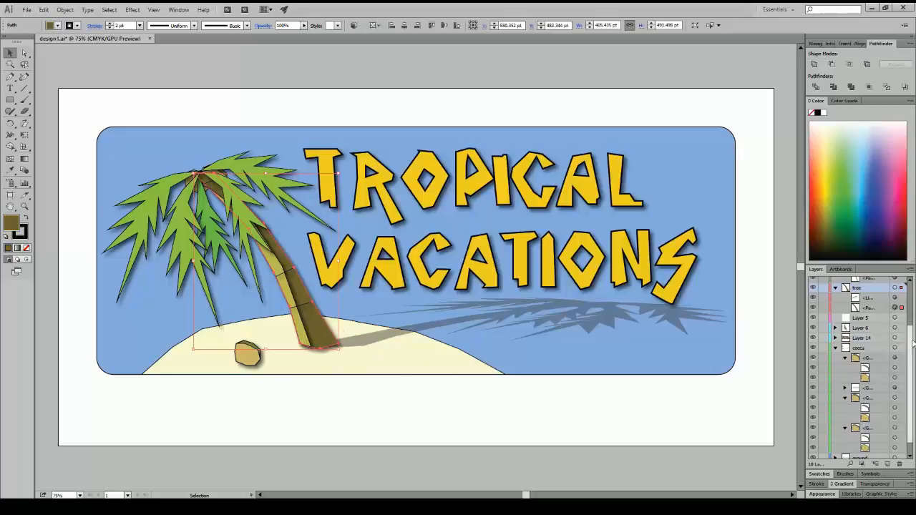
scroll(908, 344, "down", 1)
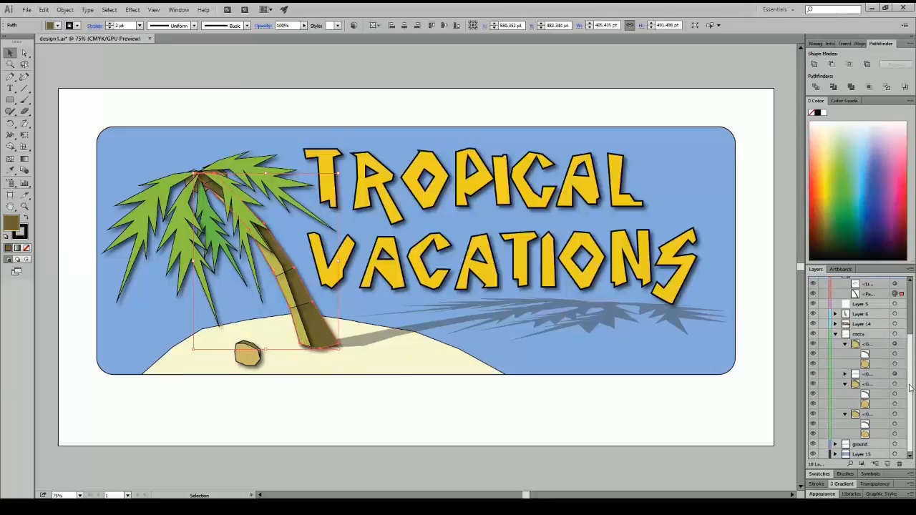
scroll(912, 322, "up", 3)
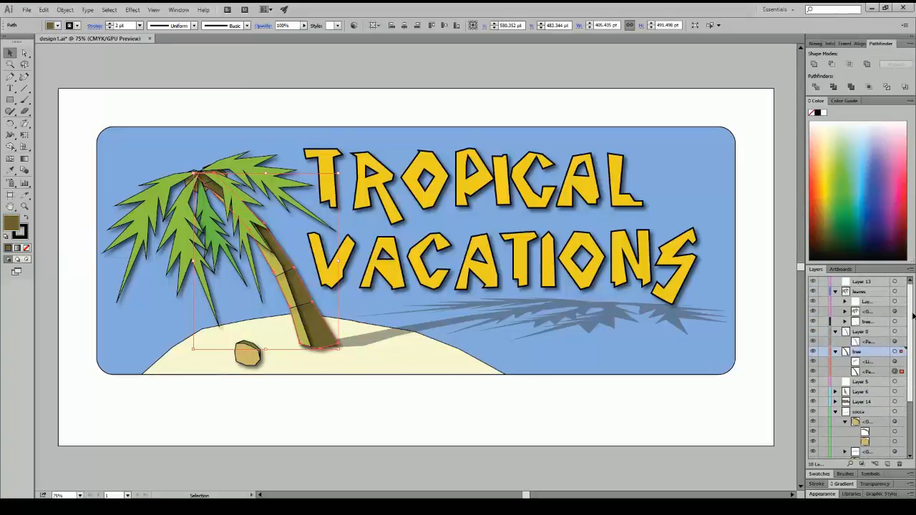
left_click(845, 302)
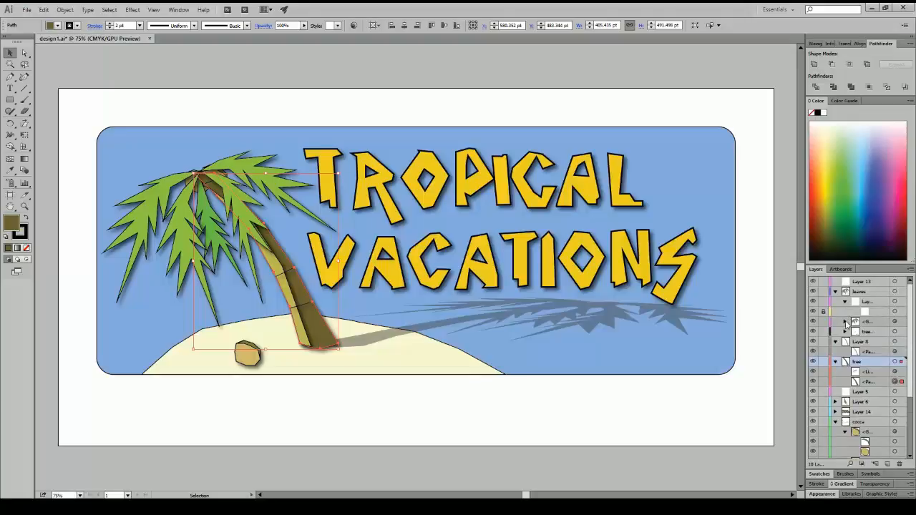
left_click(845, 321)
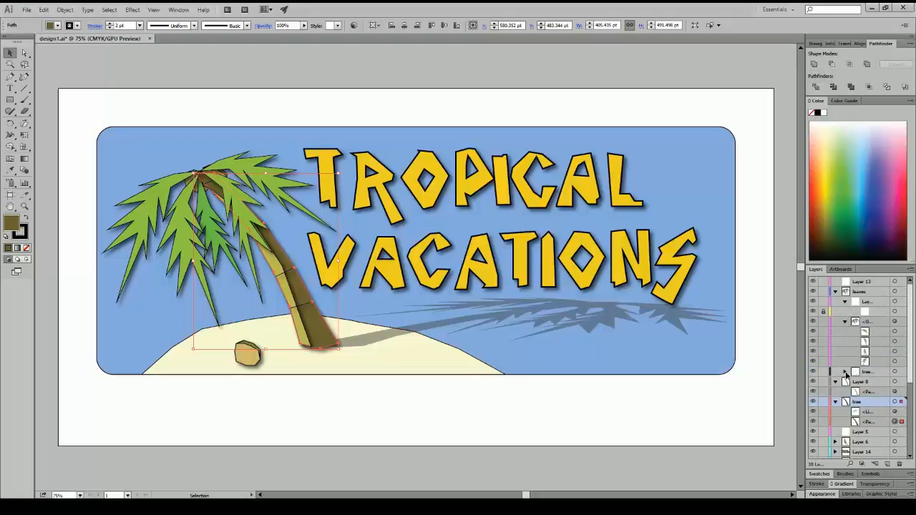
left_click(845, 371)
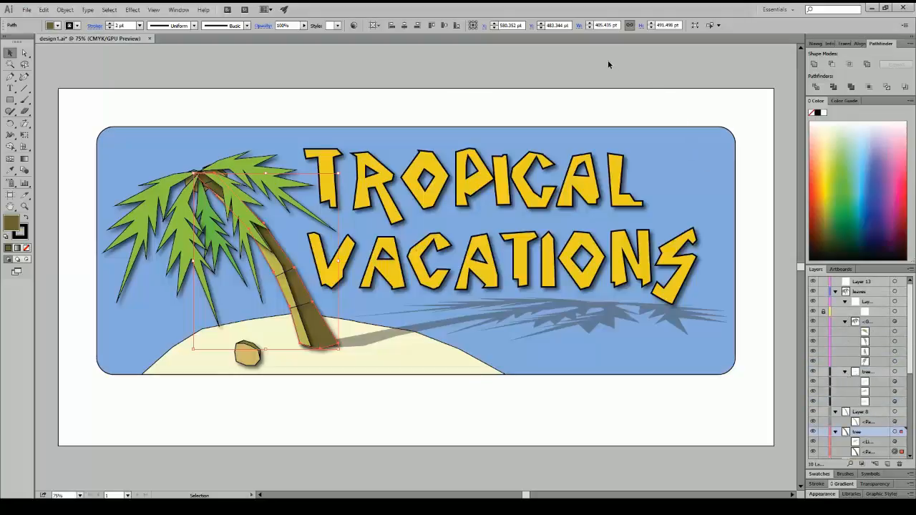
left_click(231, 114)
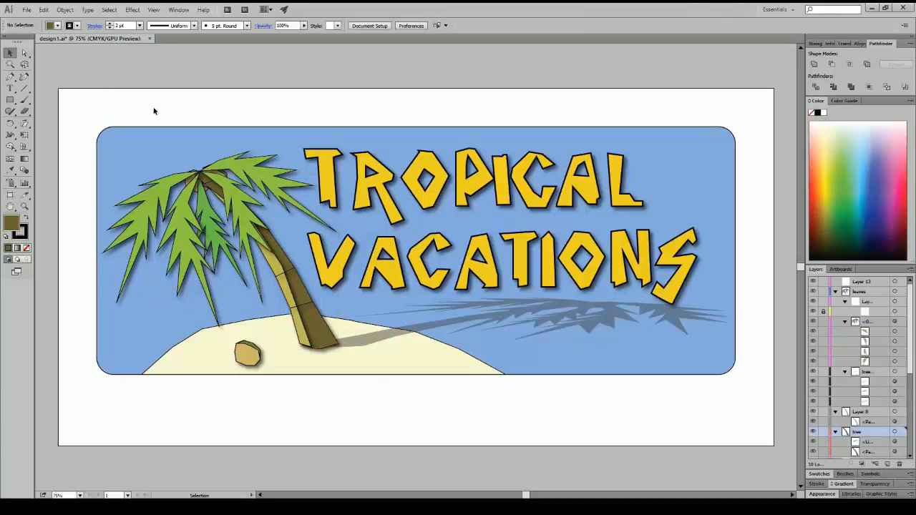